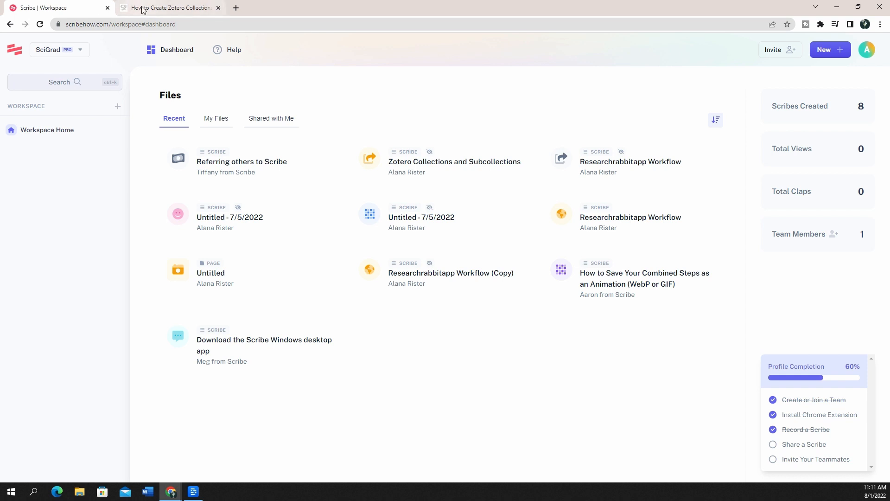
# - Glance at the published Zotero guide, return to the Scribe workspace and start capturing a new Scribe in a new tab
pyautogui.click(141, 9)
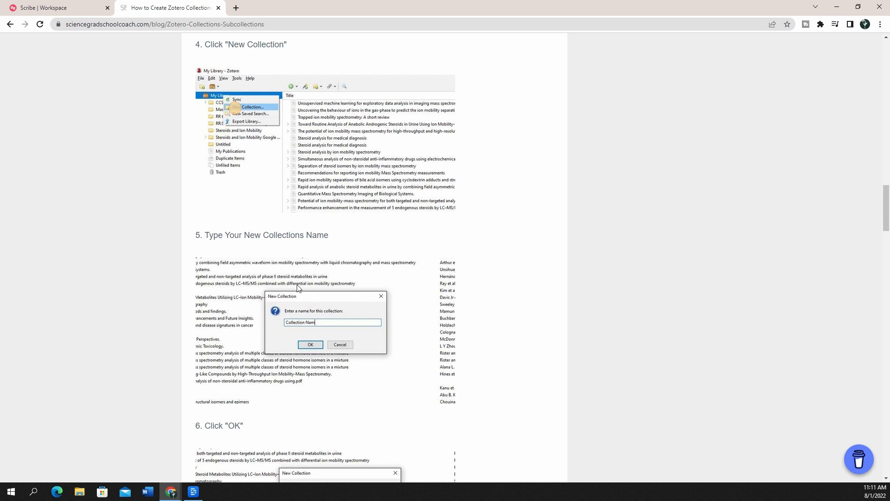
pyautogui.click(71, 12)
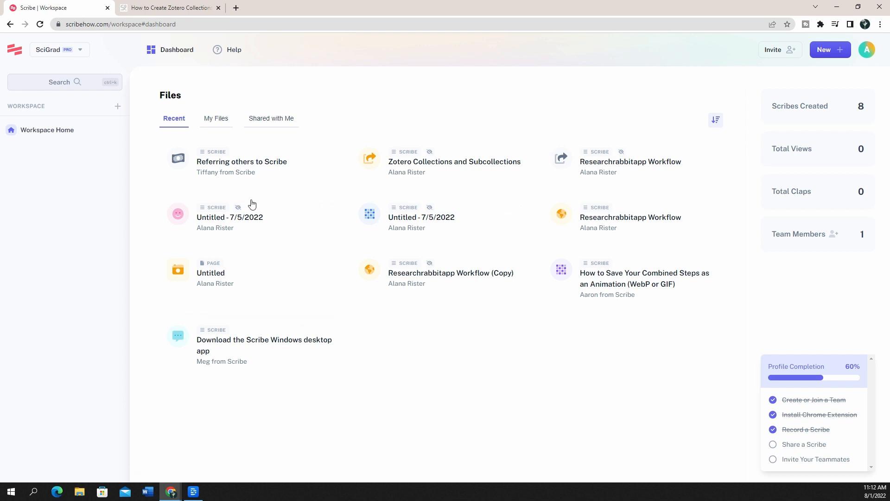
pyautogui.click(842, 54)
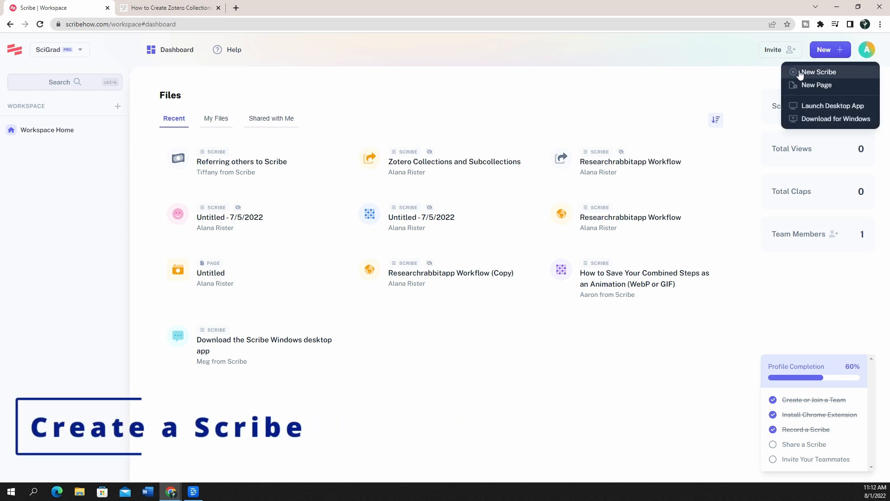
pyautogui.click(828, 73)
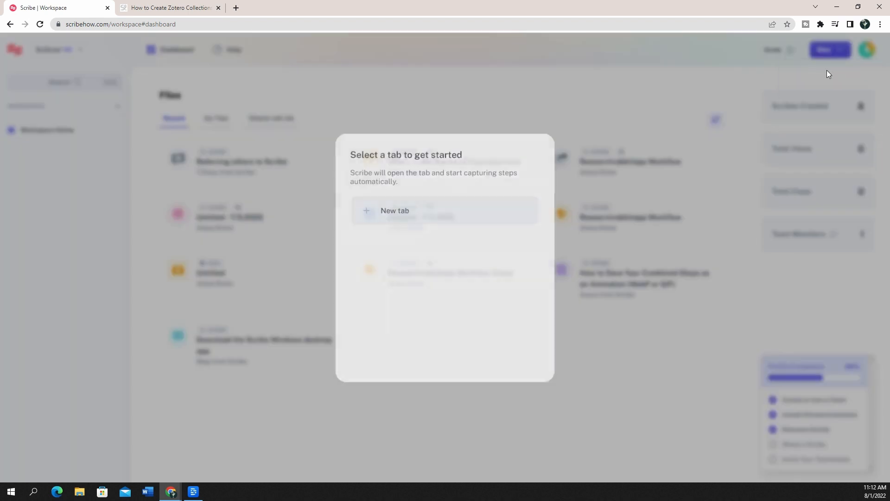
pyautogui.click(390, 211)
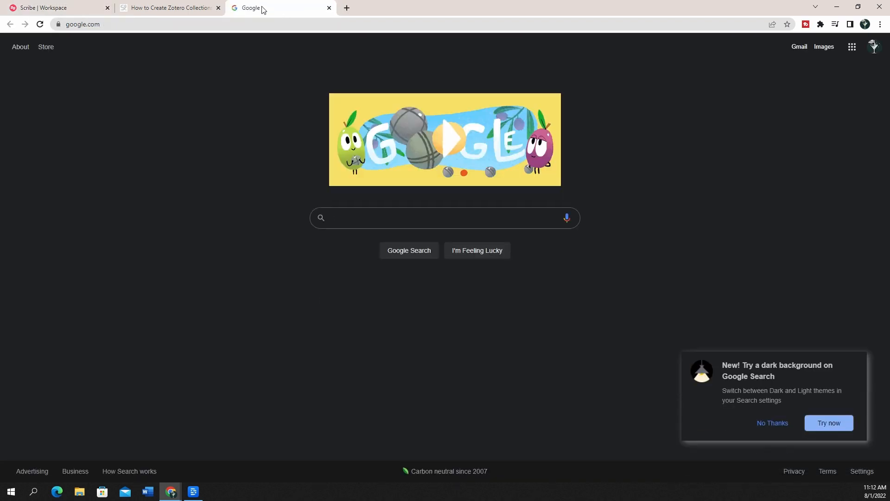
# - Detach the Google tab into its own maximized window, then expand and collapse the Scribe recording controls
pyautogui.moveTo(259, 13); pyautogui.dragTo(258, 85)
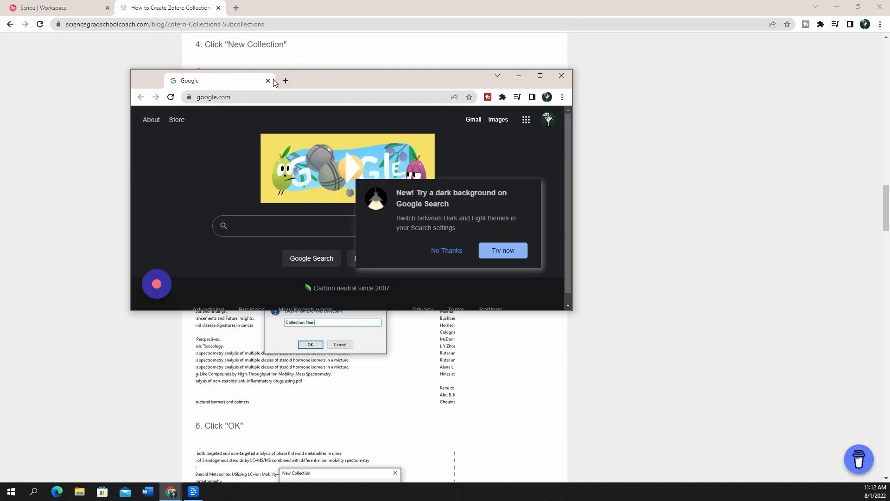
pyautogui.click(540, 76)
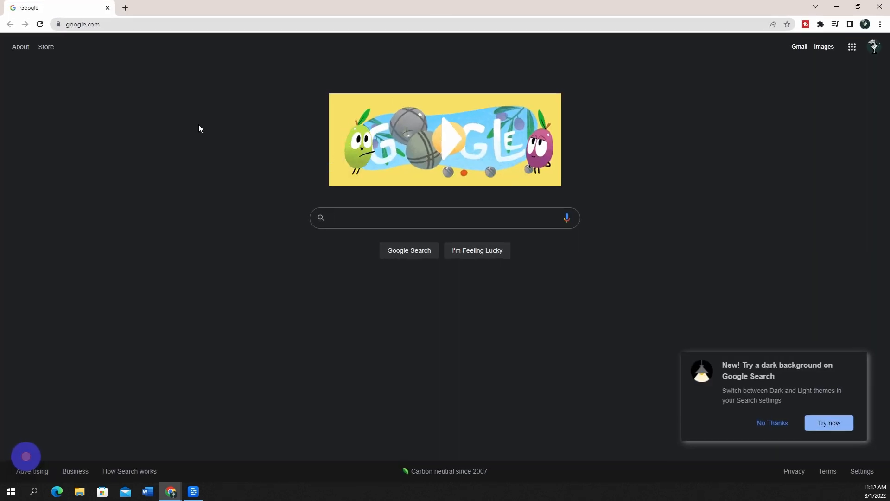
pyautogui.click(19, 459)
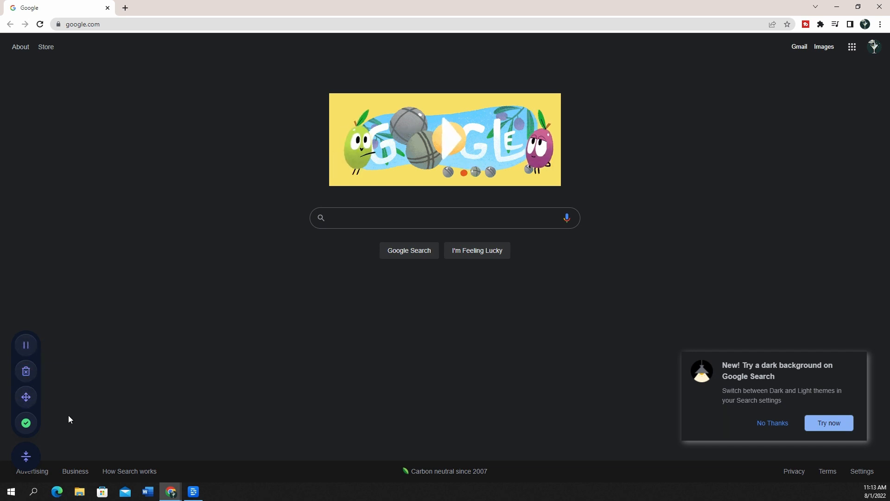
pyautogui.click(26, 456)
# - Go to kajabi.com and log in to the account
pyautogui.click(89, 25)
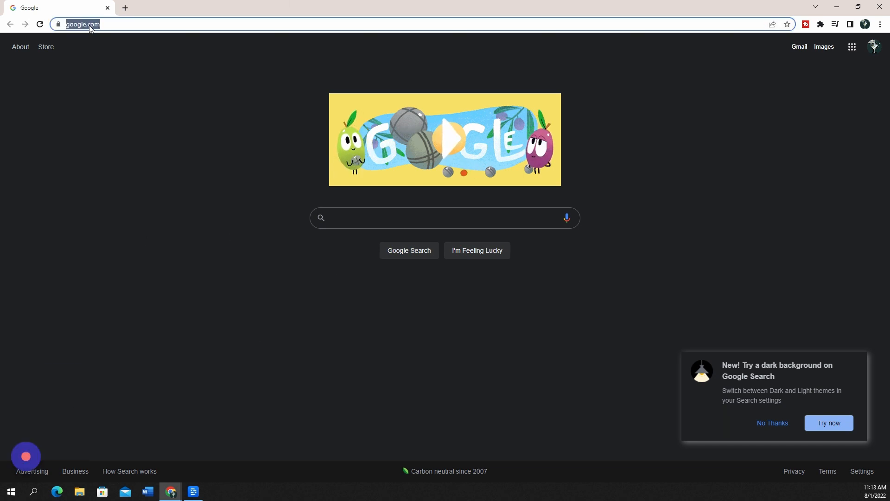
pyautogui.write('lk')
pyautogui.press('BackSpace')
pyautogui.press('BackSpace')
pyautogui.write('kaja')
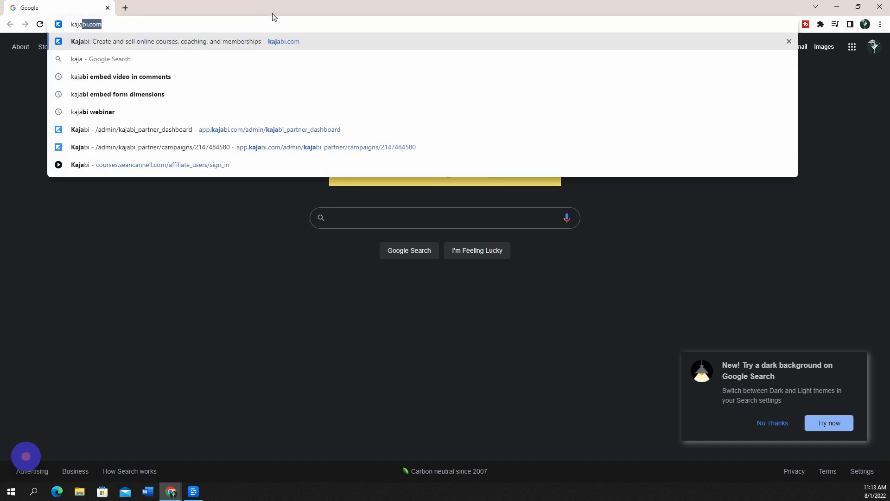
pyautogui.press('Return')
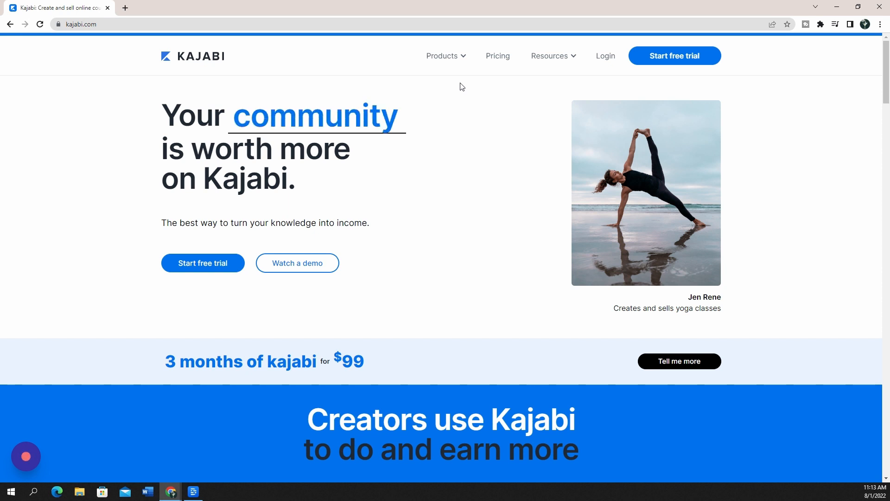
pyautogui.click(604, 56)
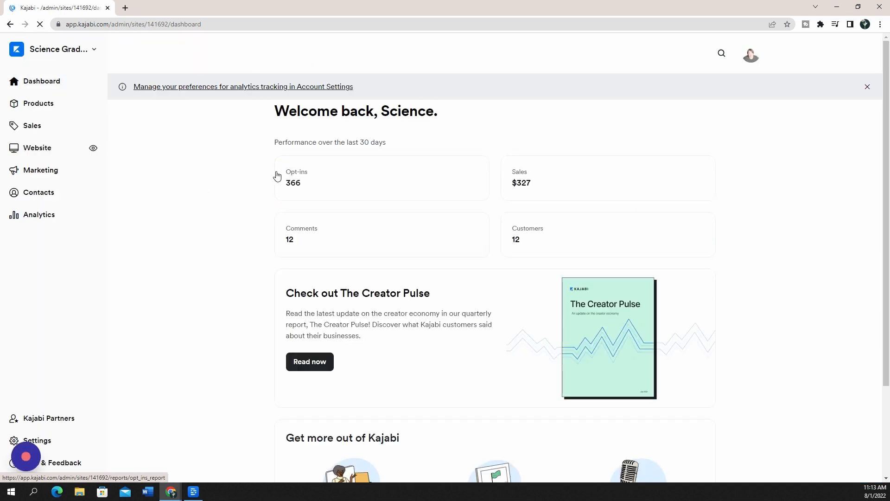
# - Start a new email campaign of the Email Broadcast type from Kajabi's marketing area
pyautogui.click(33, 173)
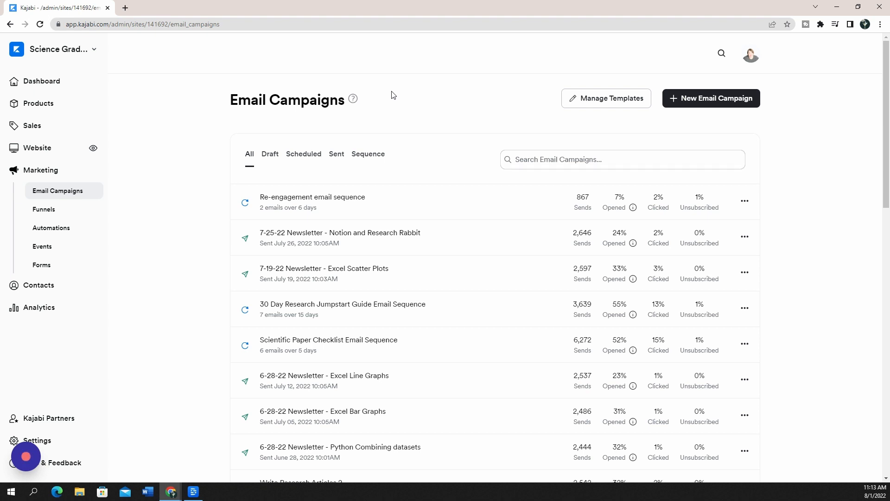
pyautogui.click(687, 98)
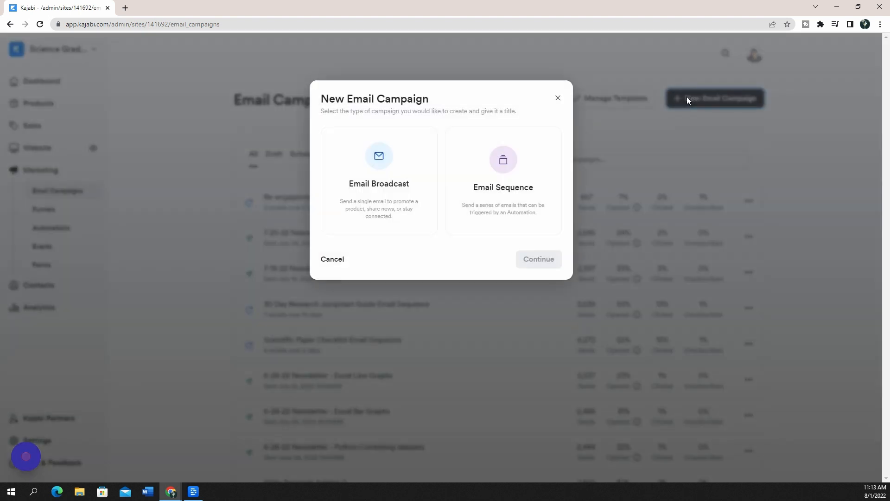
pyautogui.click(392, 187)
pyautogui.click(539, 259)
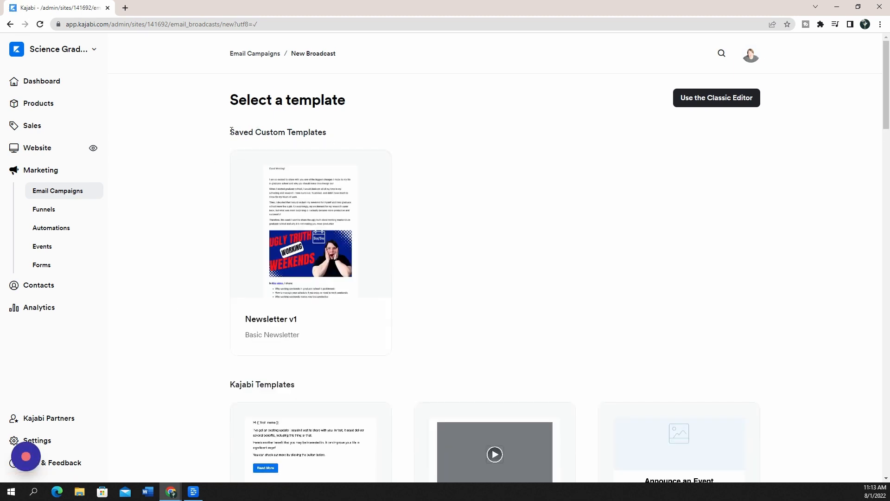
# - Create the broadcast from the saved Newsletter v1 template with the title "Email Title"
pyautogui.click(274, 319)
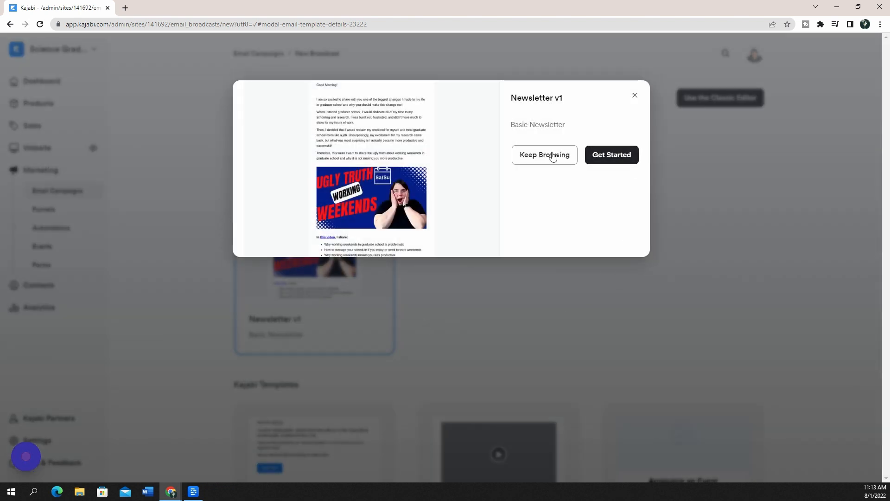
pyautogui.click(609, 158)
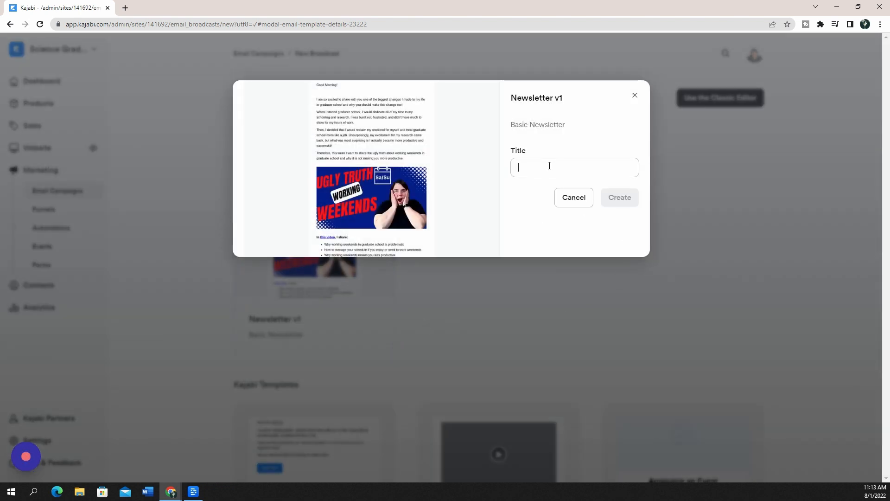
pyautogui.write('Tit')
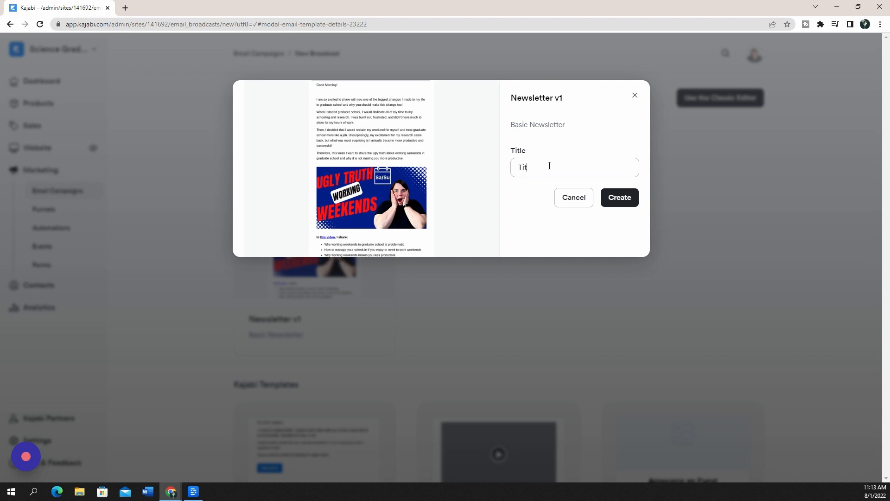
pyautogui.press('BackSpace')
pyautogui.press('BackSpace')
pyautogui.write('Email')
pyautogui.click(625, 176)
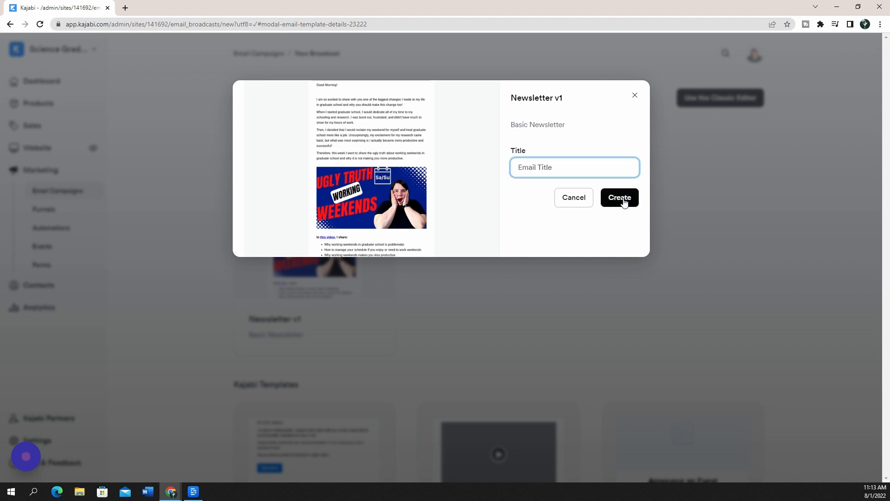
pyautogui.click(620, 198)
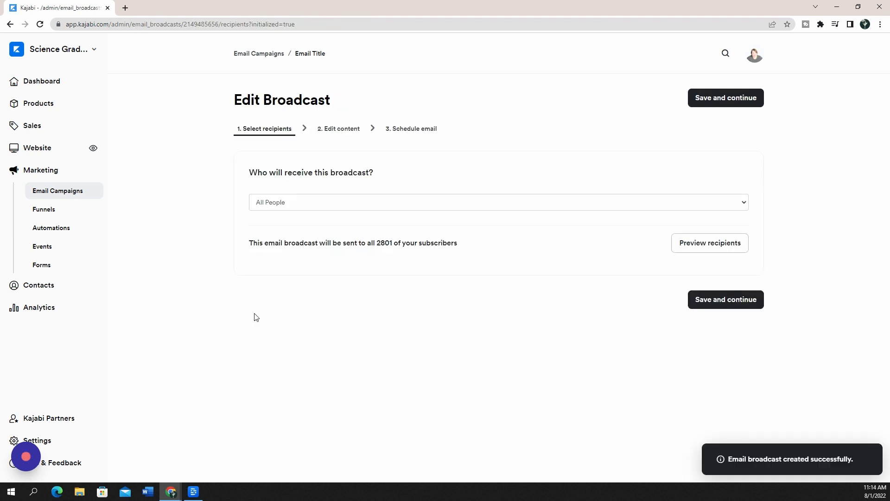
# - Save All People as recipients, then fill in the subject "Email Subject" and the preview text "Email Preview Text"
pyautogui.click(742, 306)
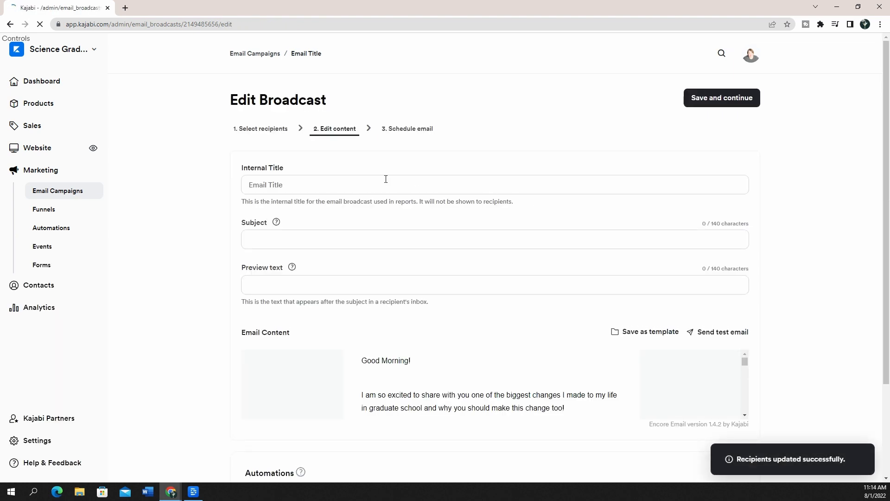
pyautogui.scroll(-5, 240, 180)
pyautogui.scroll(3, 240, 180)
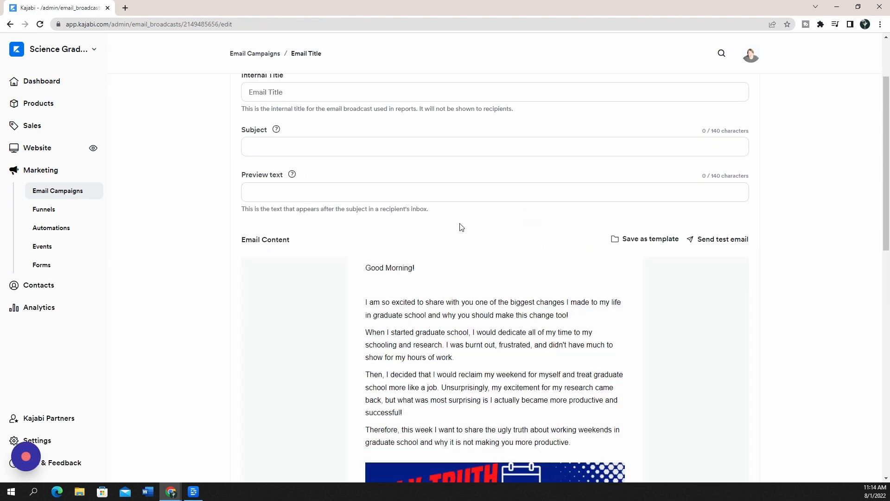
pyautogui.scroll(2, 306, 132)
pyautogui.click(288, 237)
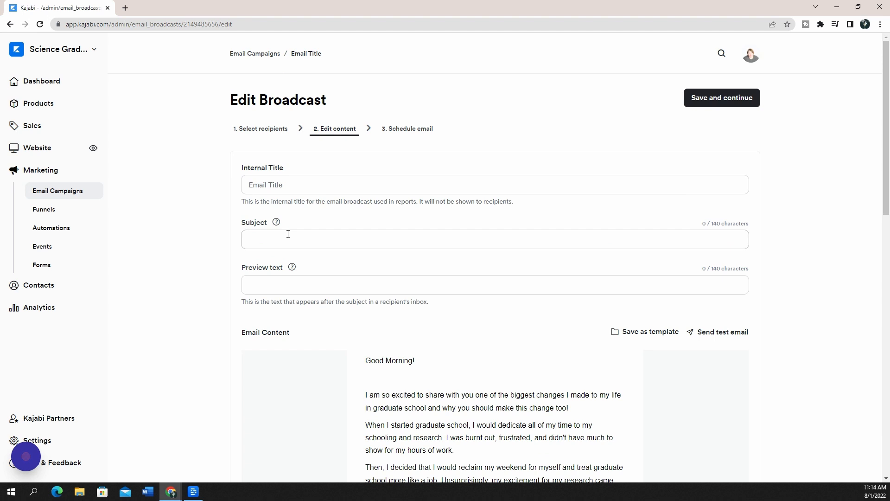
pyautogui.write('Email Subject')
pyautogui.click(268, 284)
pyautogui.write('Email')
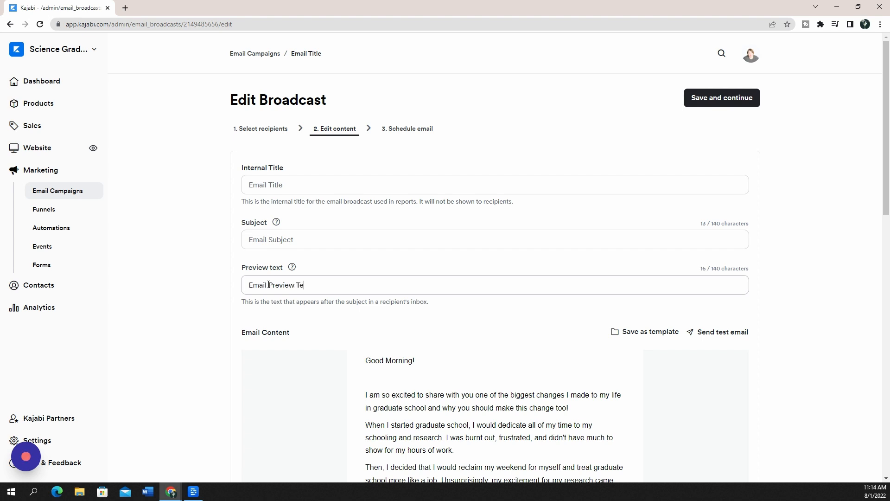
# - Open the email content in the editor, review its sections and return to the broadcast without editing
pyautogui.scroll(-7, 268, 284)
pyautogui.click(500, 113)
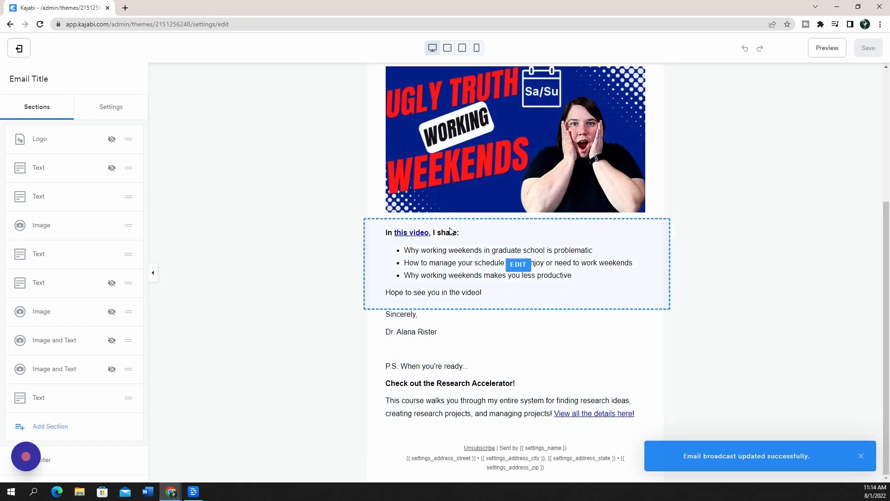
pyautogui.scroll(4, 464, 352)
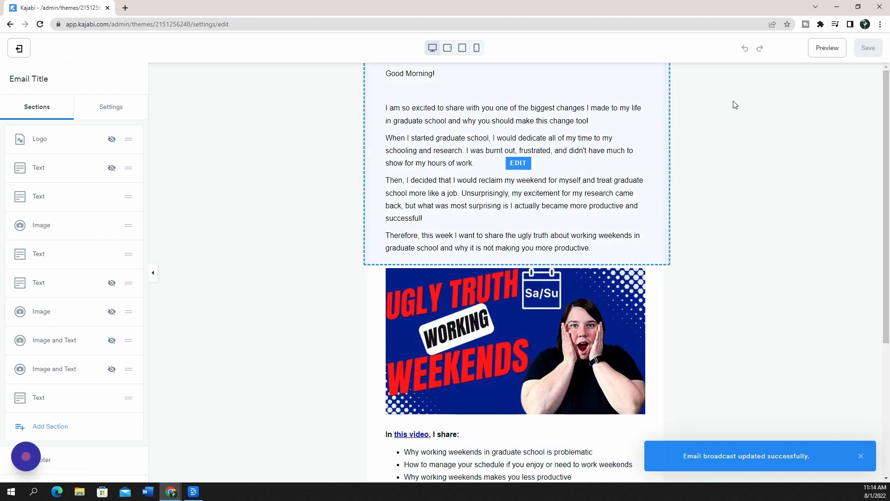
pyautogui.click(19, 48)
# - Save the broadcast's content and schedule its delivery for August 26, 2022 at 12:00PM
pyautogui.scroll(-3, 473, 134)
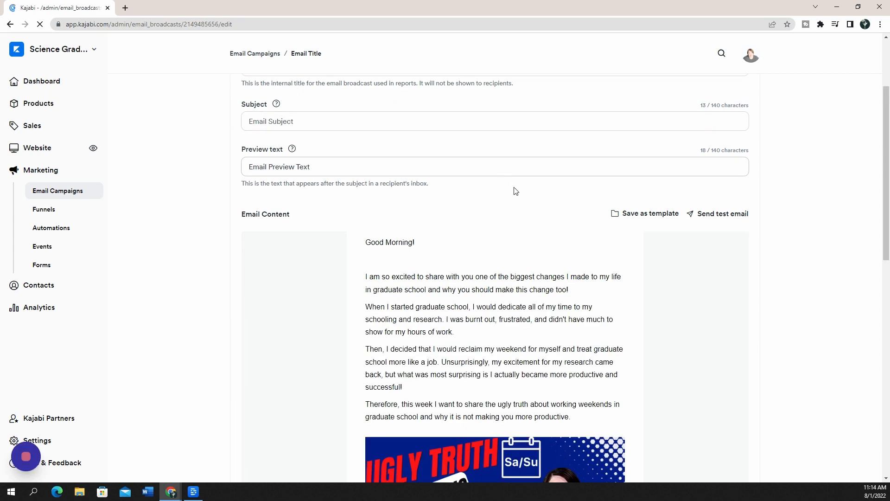
pyautogui.scroll(-15, 725, 419)
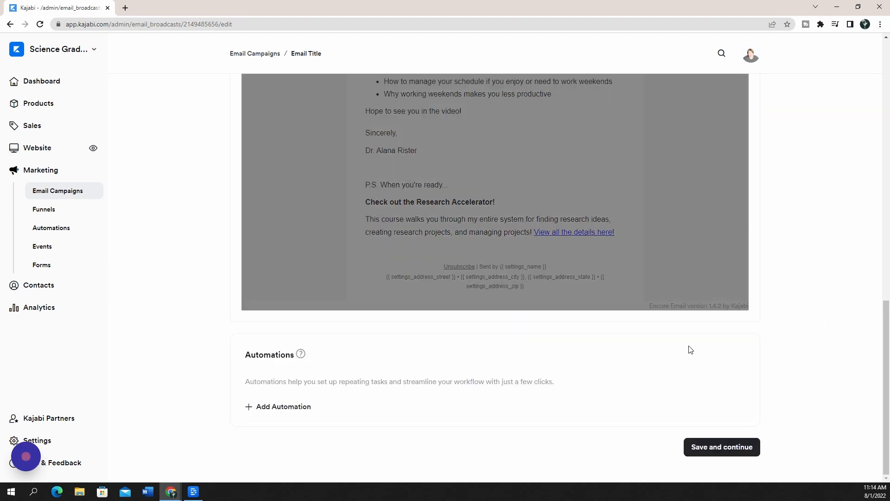
pyautogui.click(707, 446)
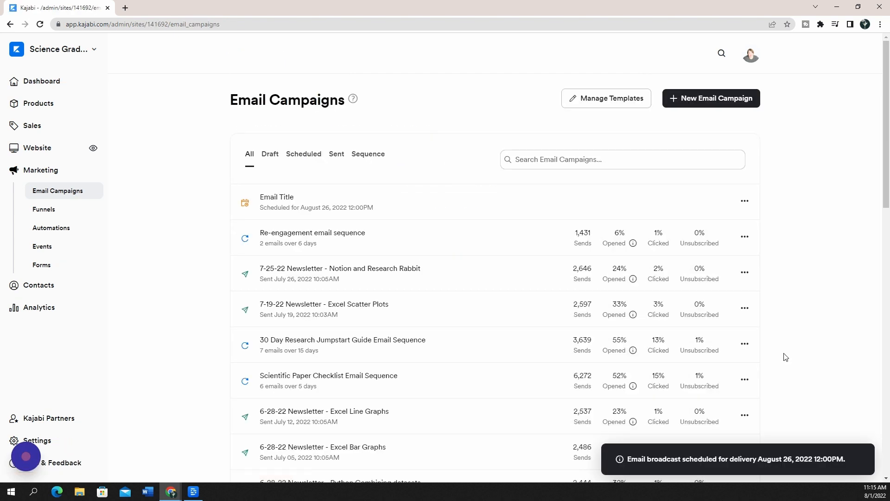
# - Complete the Scribe recording of the broadcast workflow
pyautogui.click(26, 458)
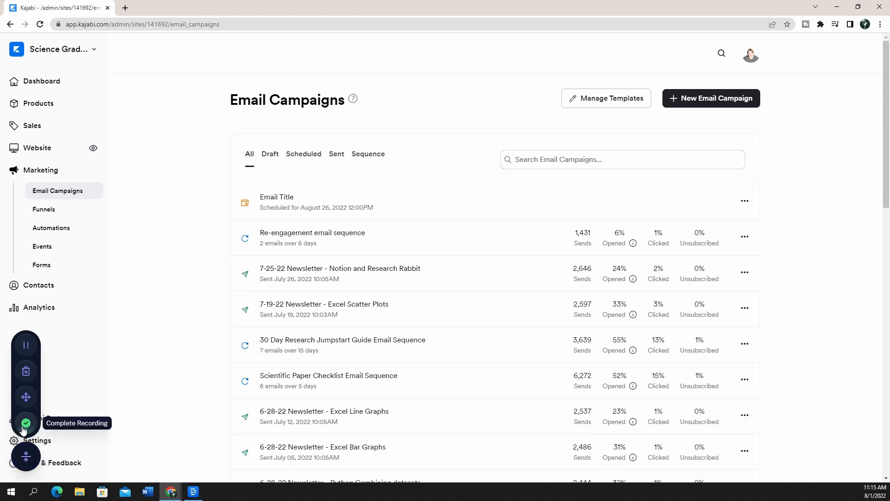
pyautogui.click(26, 422)
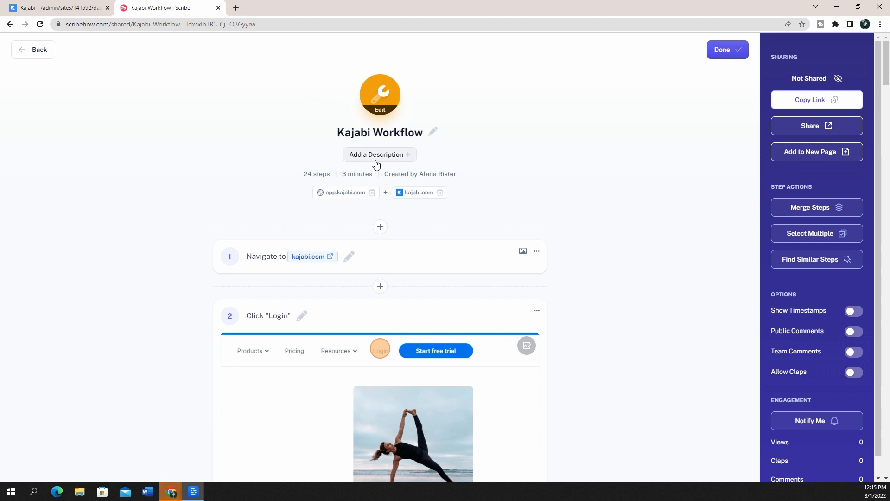
# - Retitle the captured Scribe as "Kajabi: Create Broadcast"
pyautogui.click(433, 132)
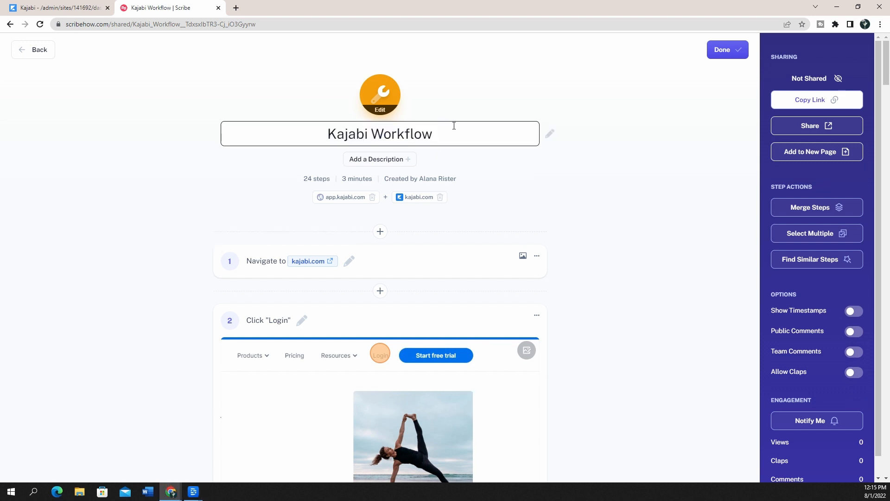
pyautogui.press('BackSpace')
pyautogui.press('BackSpace')
pyautogui.press('BackSpace')
pyautogui.press('BackSpace')
pyautogui.press('BackSpace')
pyautogui.press('BackSpace')
pyautogui.press('BackSpace')
pyautogui.press('BackSpace')
pyautogui.press('BackSpace')
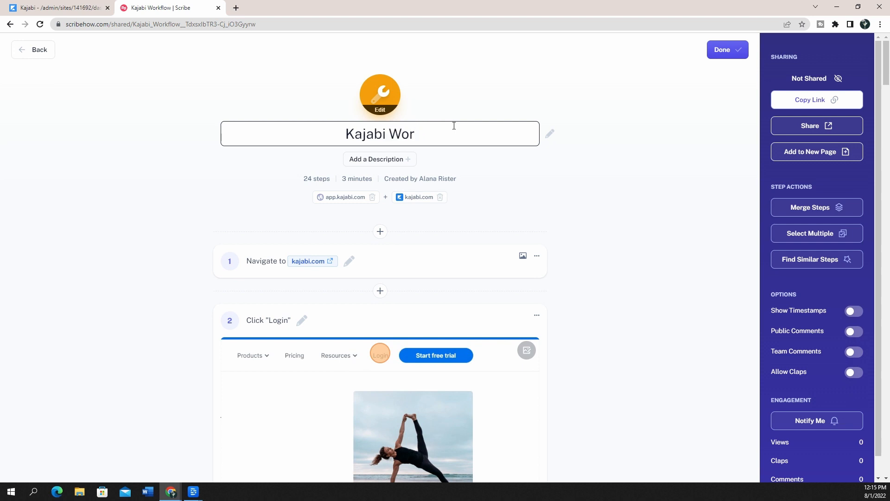
pyautogui.write(': Create ')
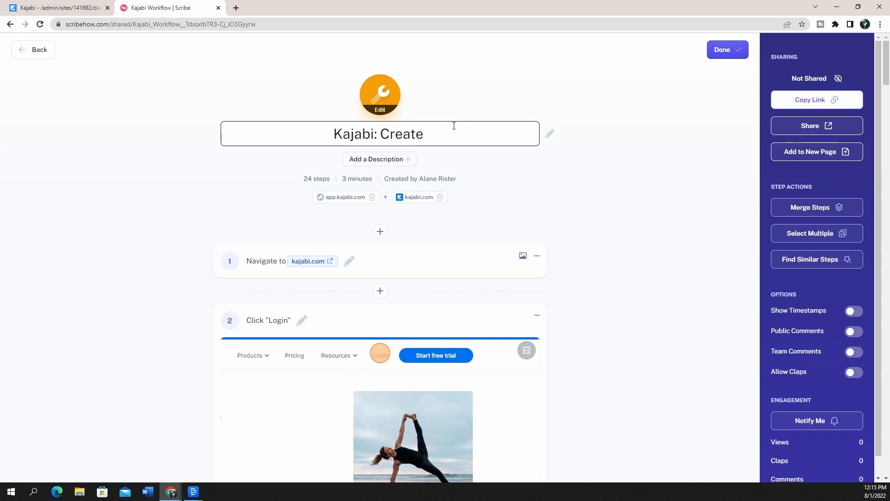
pyautogui.write('Broadcast')
pyautogui.click(736, 135)
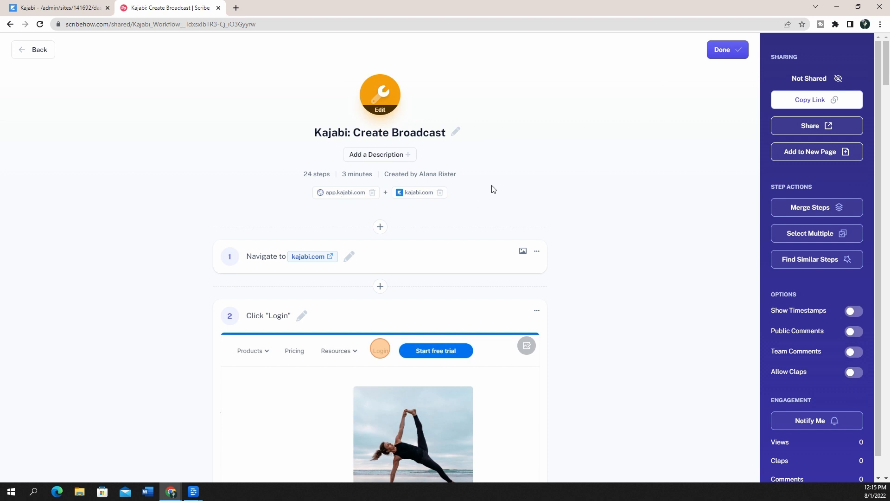
# - Check the kajabi.com link in step 1, return to the guide, and view the step's editable text without changing it
pyautogui.scroll(-3, 270, 120)
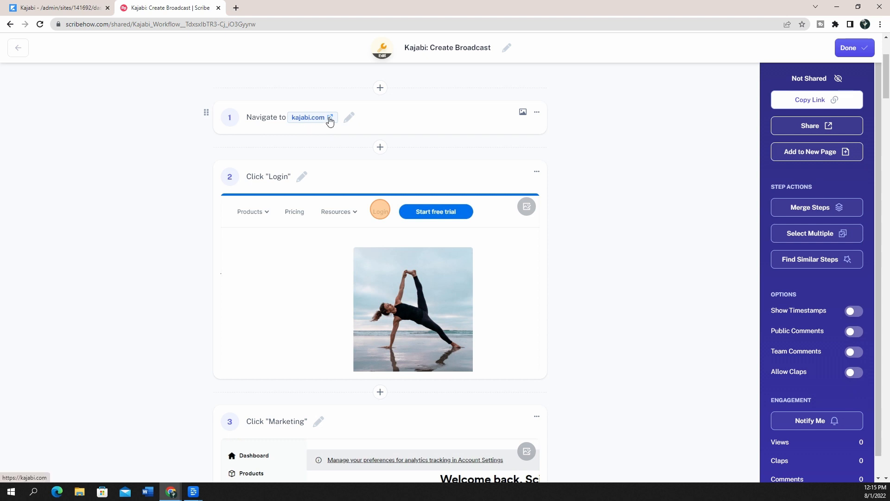
pyautogui.click(330, 121)
pyautogui.click(163, 7)
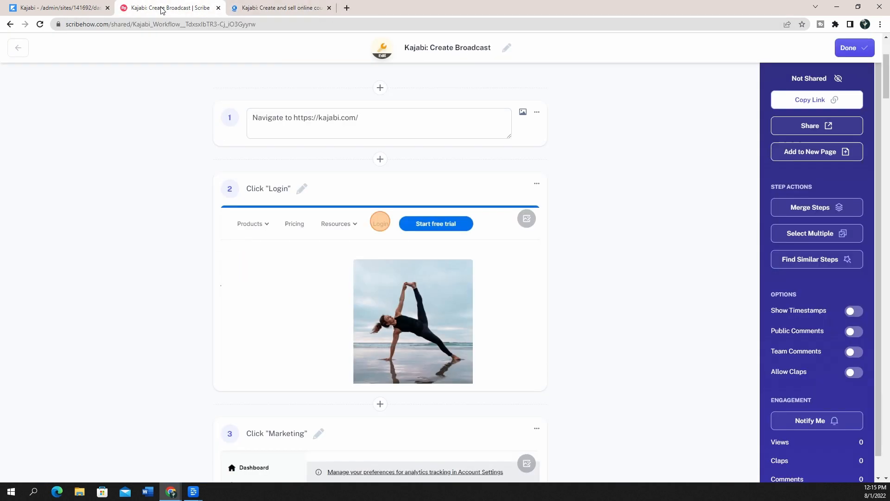
pyautogui.click(658, 134)
pyautogui.click(349, 118)
pyautogui.click(638, 116)
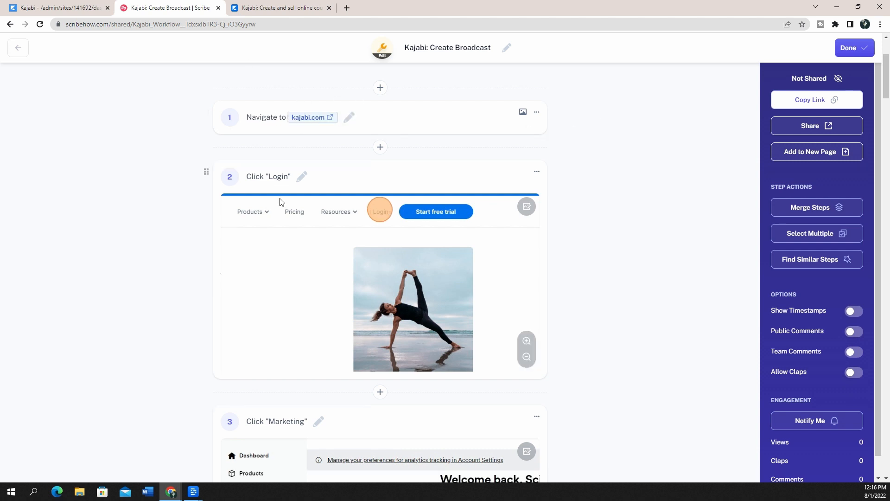
# - Permanently redact the opt-ins, sales, comments and customers figures in the screenshot of step 3 and save the image
pyautogui.scroll(-6, 280, 204)
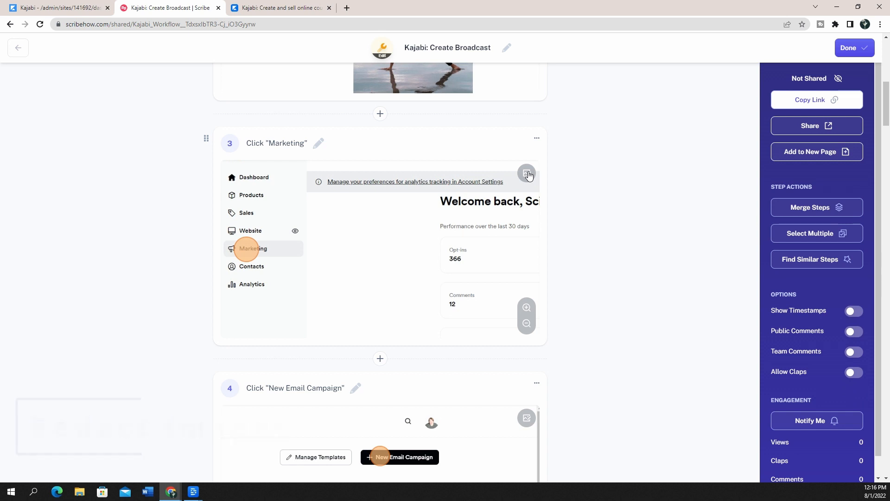
pyautogui.click(537, 139)
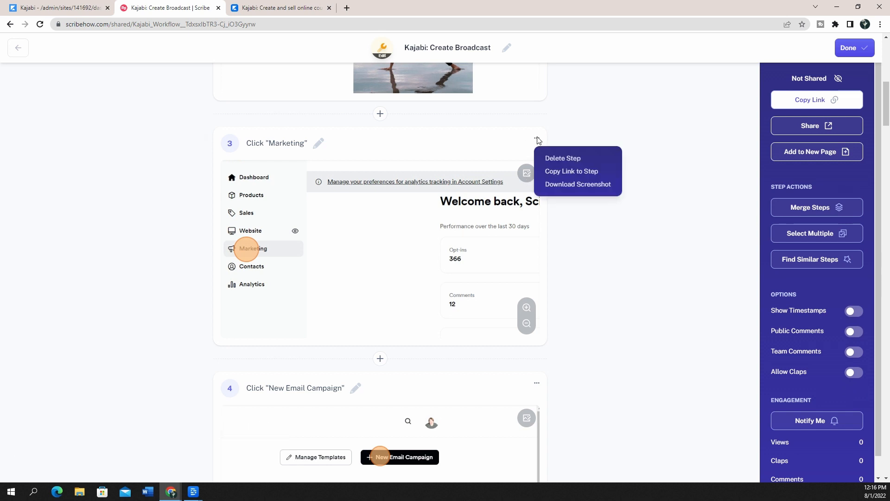
pyautogui.click(599, 106)
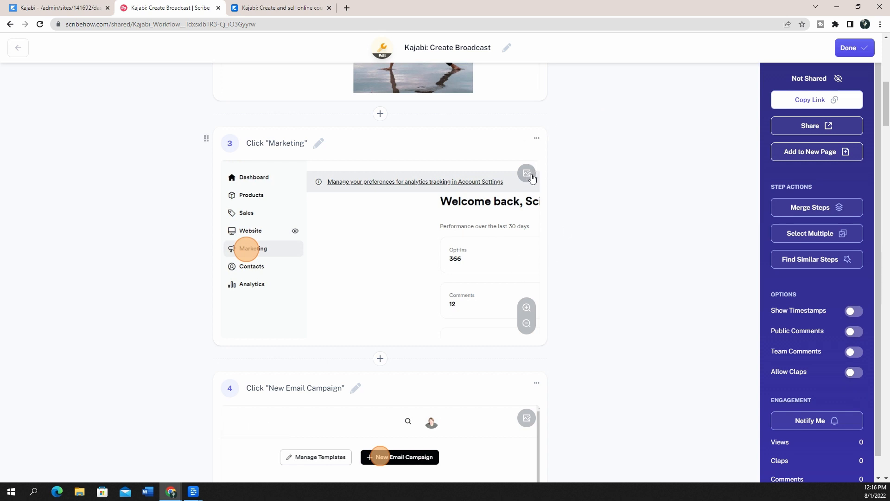
pyautogui.click(527, 174)
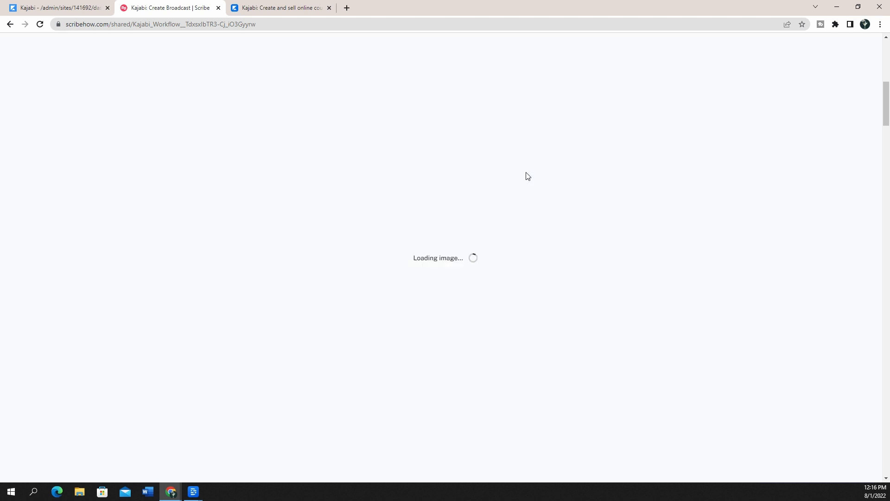
pyautogui.click(476, 465)
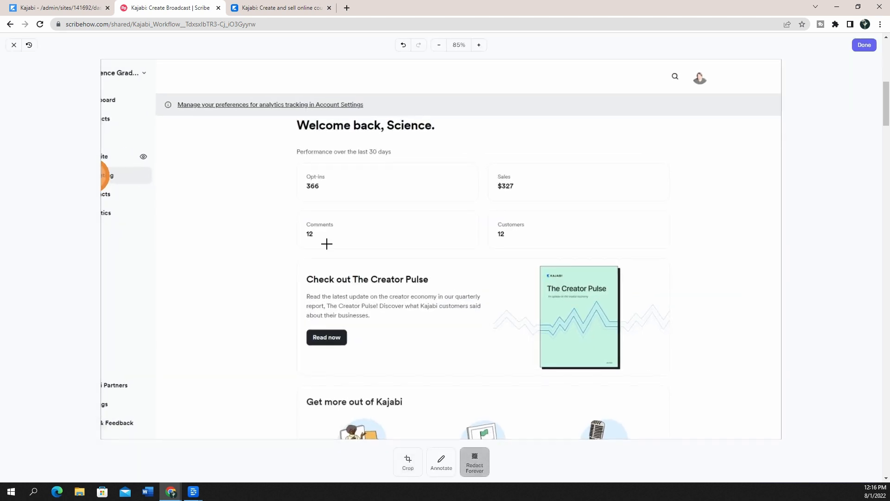
pyautogui.moveTo(295, 159); pyautogui.dragTo(675, 252)
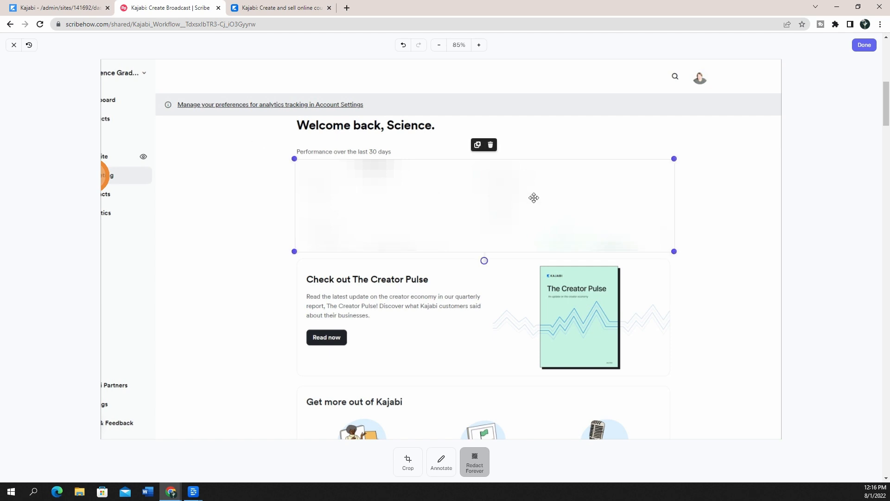
pyautogui.click(865, 46)
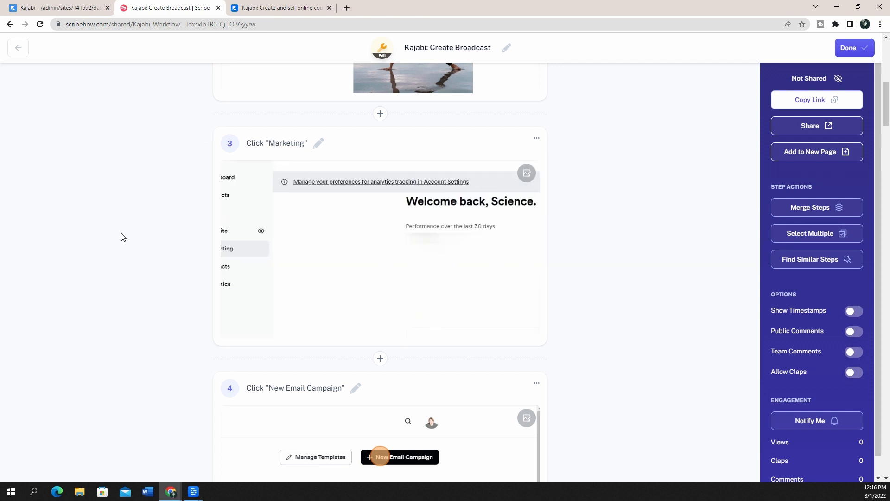
# - Permanently redact the sends, opened, clicked and unsubscribed statistics in the screenshot of step 4 and save the image
pyautogui.scroll(-6, 123, 237)
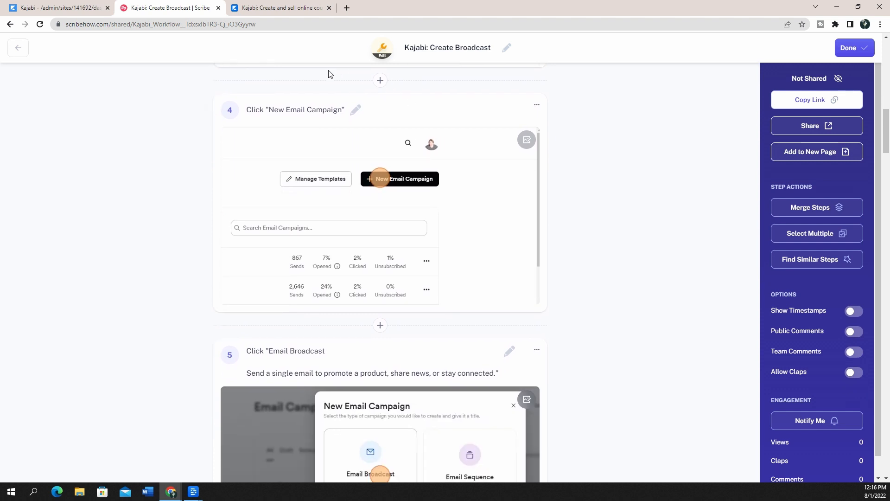
pyautogui.click(526, 140)
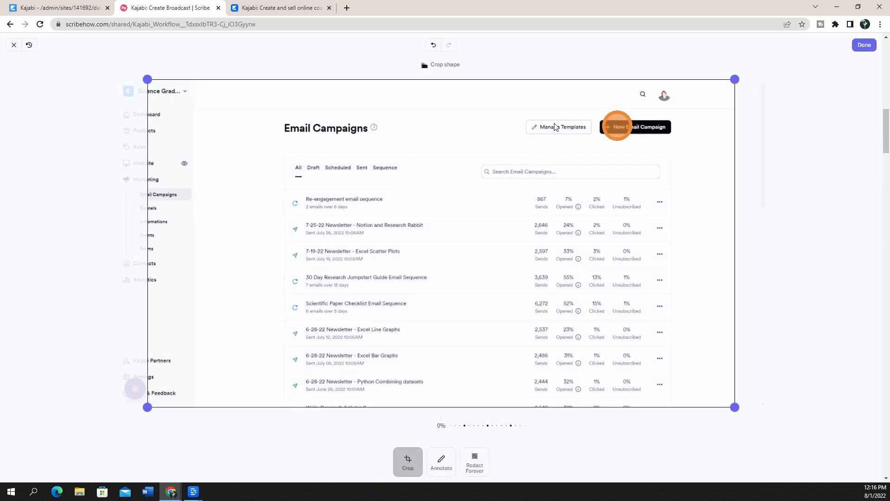
pyautogui.click(476, 466)
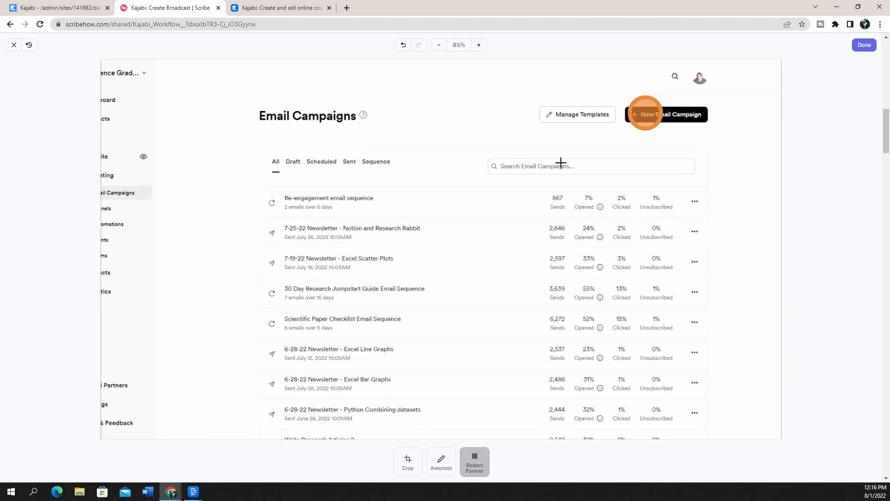
pyautogui.moveTo(538, 197); pyautogui.dragTo(729, 443)
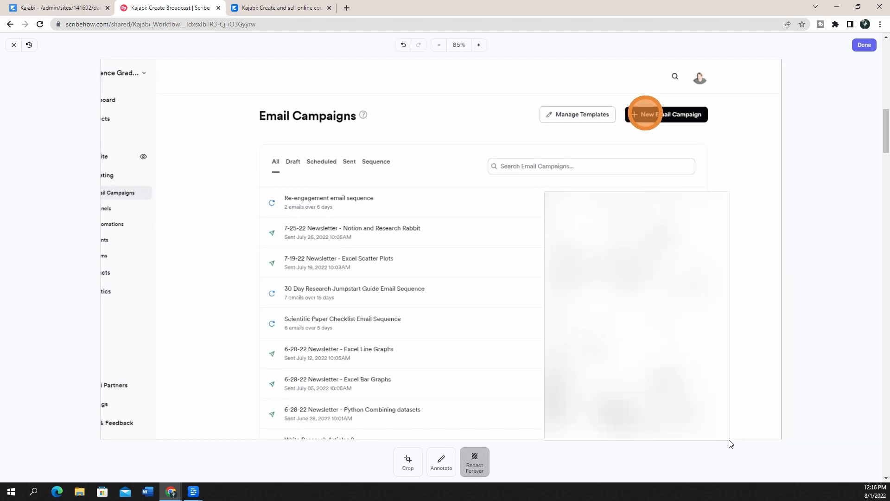
pyautogui.click(863, 46)
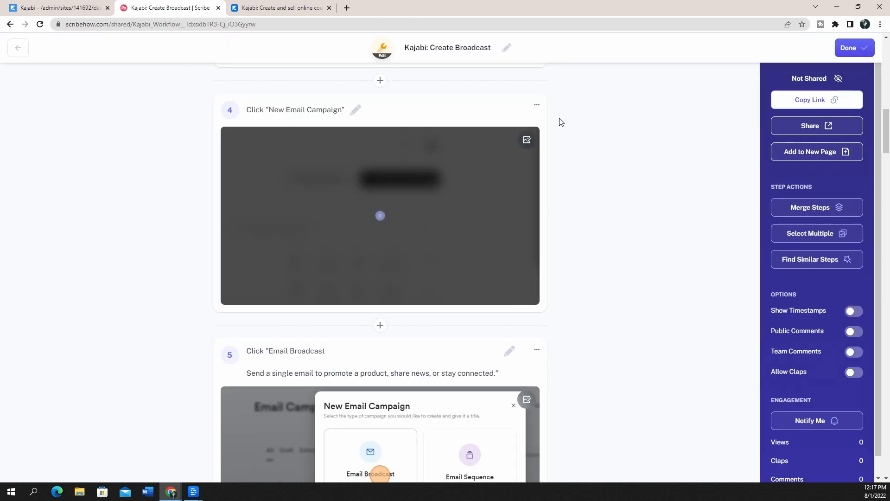
# - Shorten step 5's instruction to the Email Broadcast action by removing the sentence about sending a single email
pyautogui.scroll(2, 260, 219)
pyautogui.scroll(-5, 291, 338)
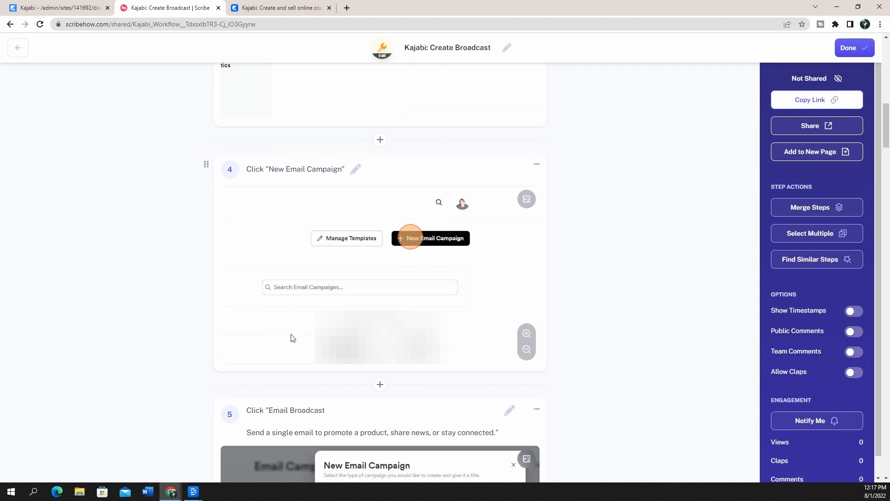
pyautogui.scroll(-1, 279, 345)
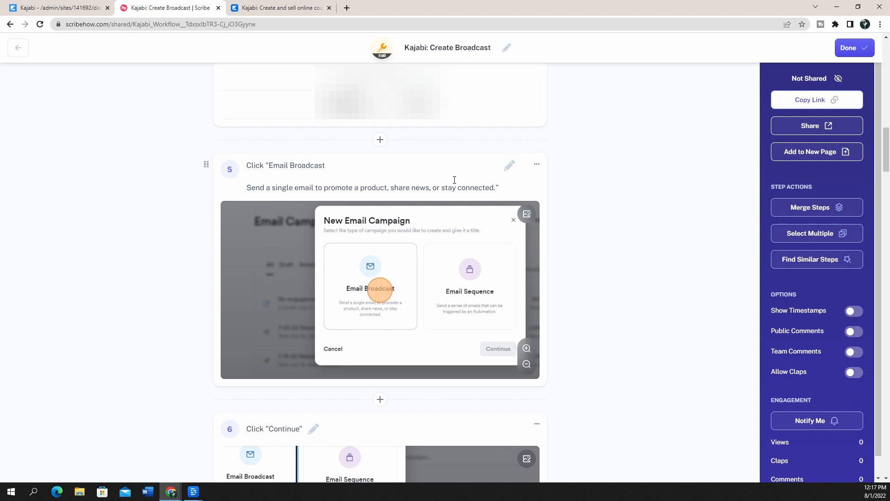
pyautogui.click(511, 167)
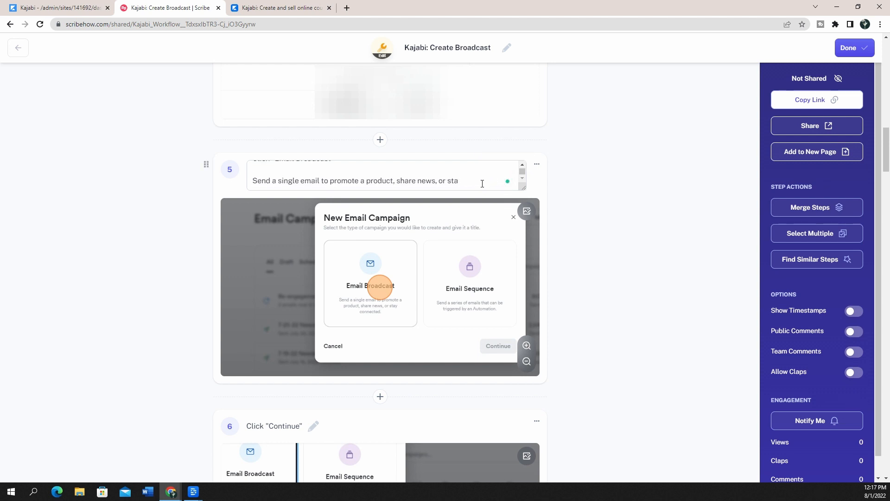
pyautogui.moveTo(459, 183); pyautogui.dragTo(311, 163)
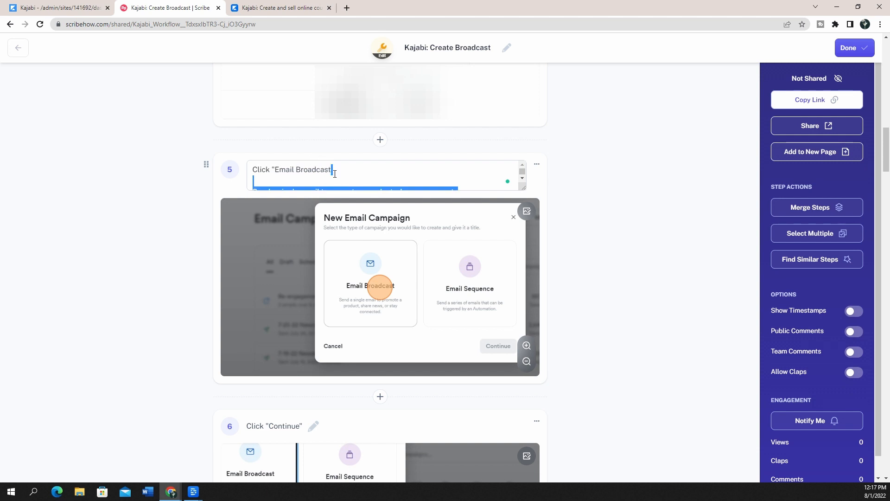
pyautogui.press('BackSpace')
pyautogui.click(608, 204)
# - Change step 7's instruction to "Click Your Desired Newsletter Template"
pyautogui.scroll(-5, 603, 200)
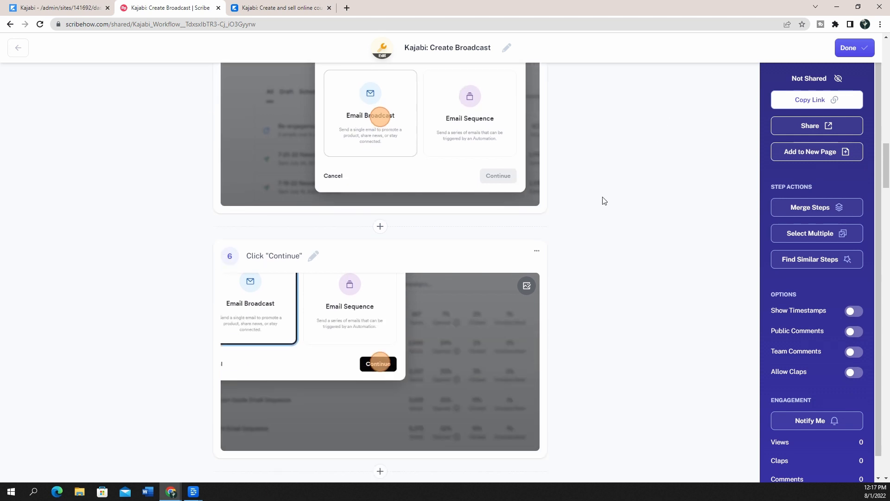
pyautogui.scroll(-4, 461, 281)
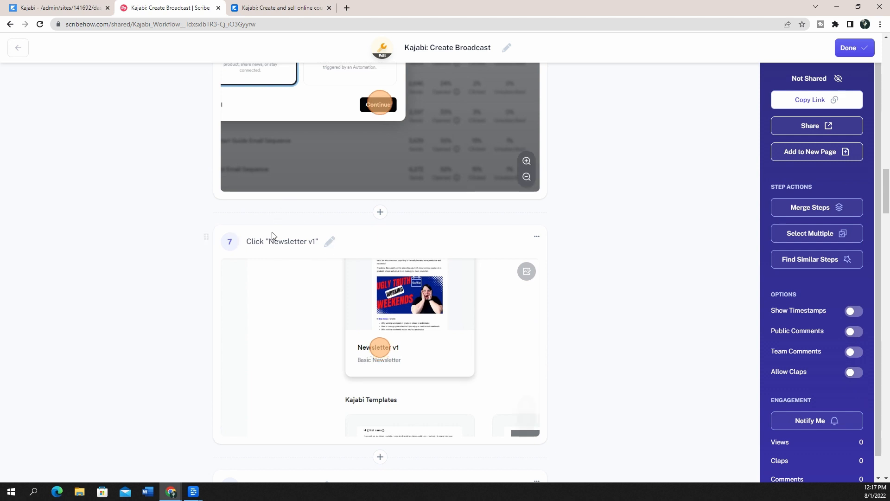
pyautogui.click(329, 241)
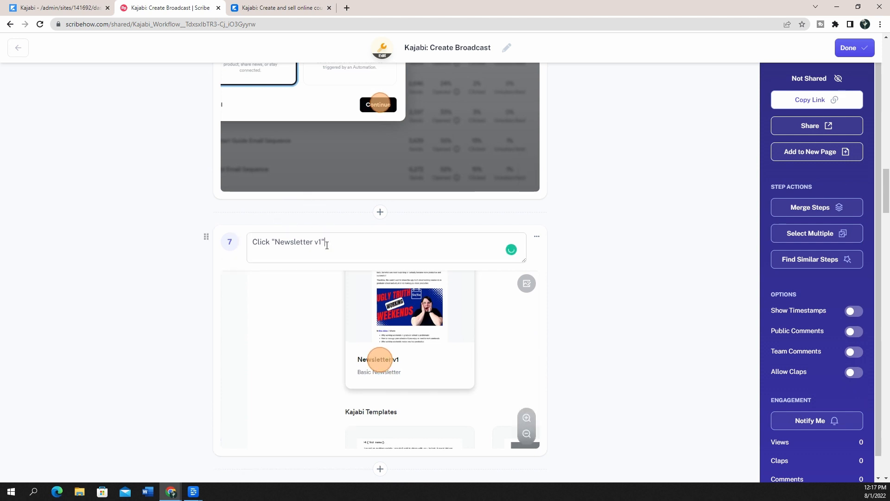
pyautogui.moveTo(334, 239); pyautogui.dragTo(249, 242)
pyautogui.write('Click Your Desired Newsletter Template')
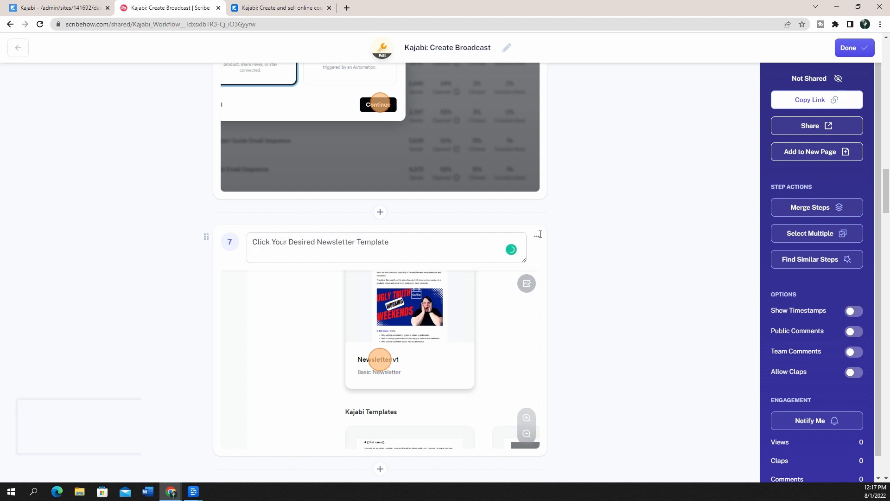
pyautogui.click(586, 215)
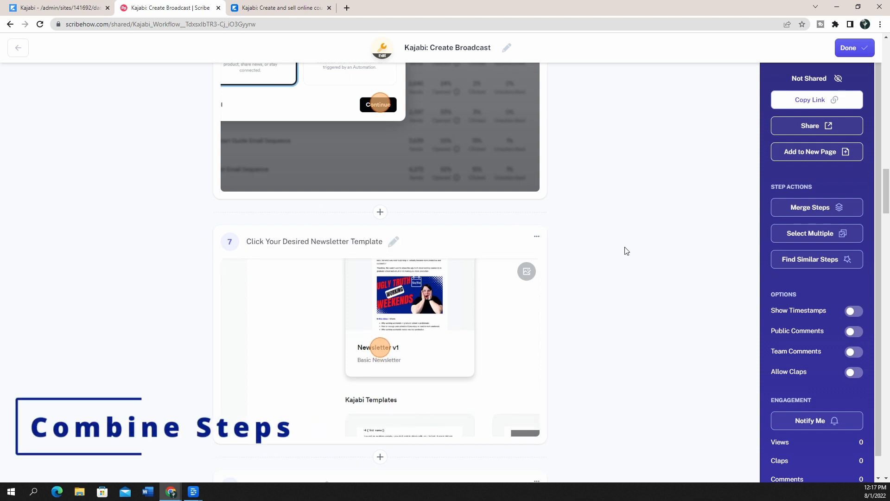
# - Merge steps 9, 10 and 11, covering the Title field, the email title entry and Create, into a single step
pyautogui.scroll(-2, 626, 251)
pyautogui.scroll(-3, 626, 251)
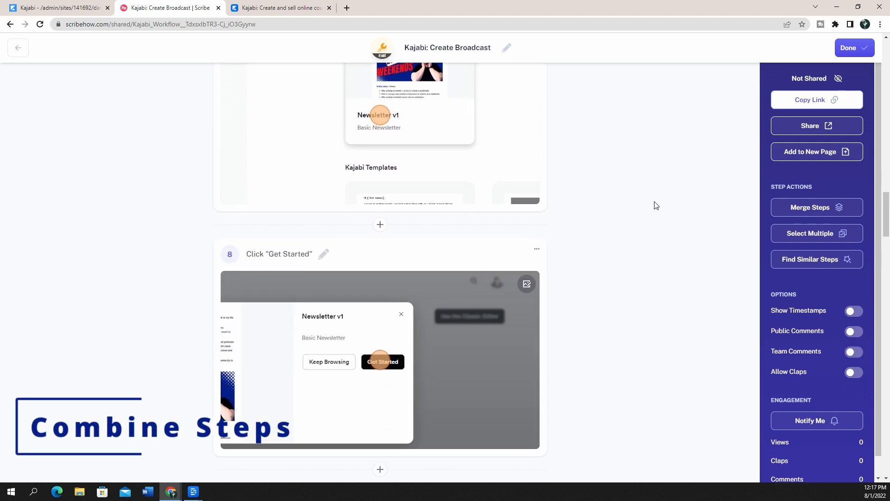
pyautogui.scroll(-2, 654, 202)
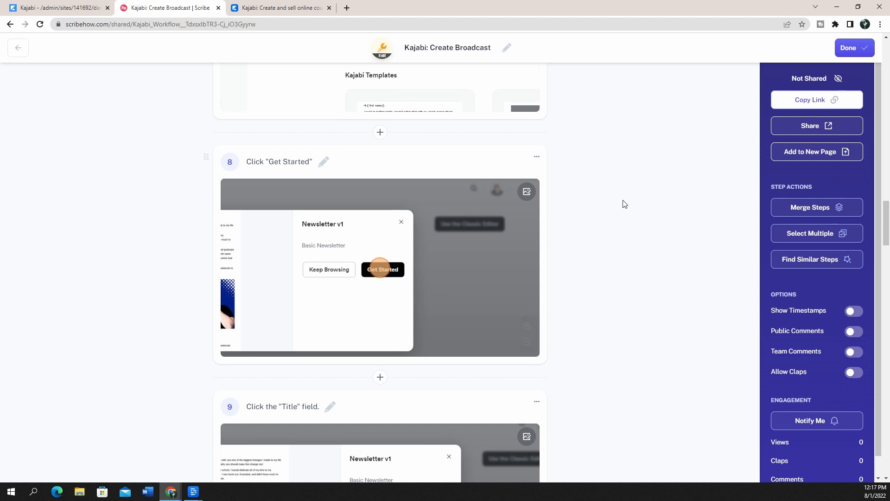
pyautogui.scroll(-6, 626, 202)
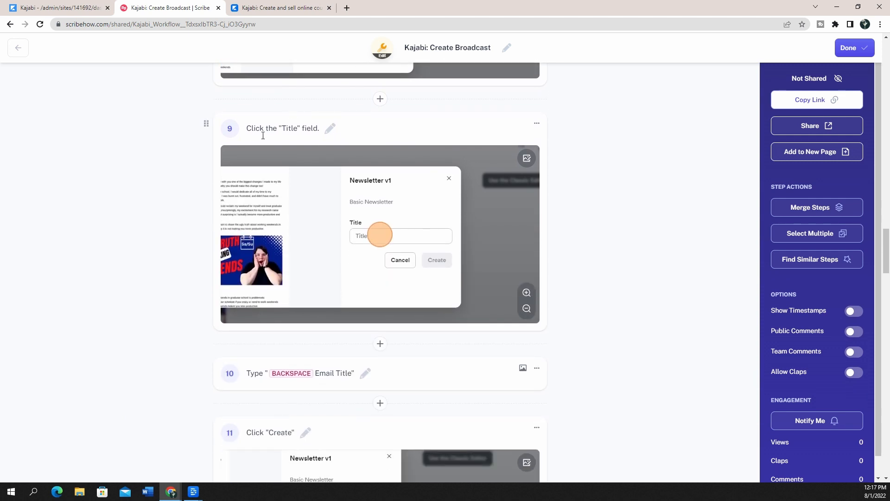
pyautogui.scroll(-4, 328, 396)
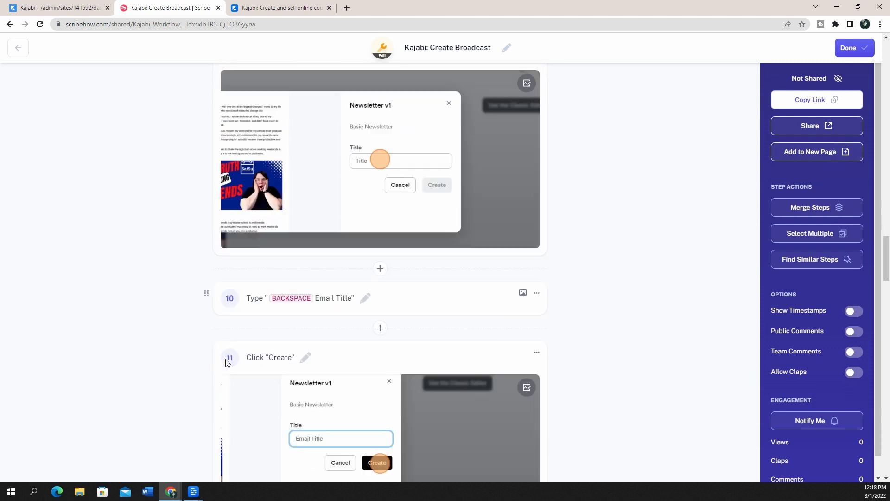
pyautogui.scroll(1, 348, 309)
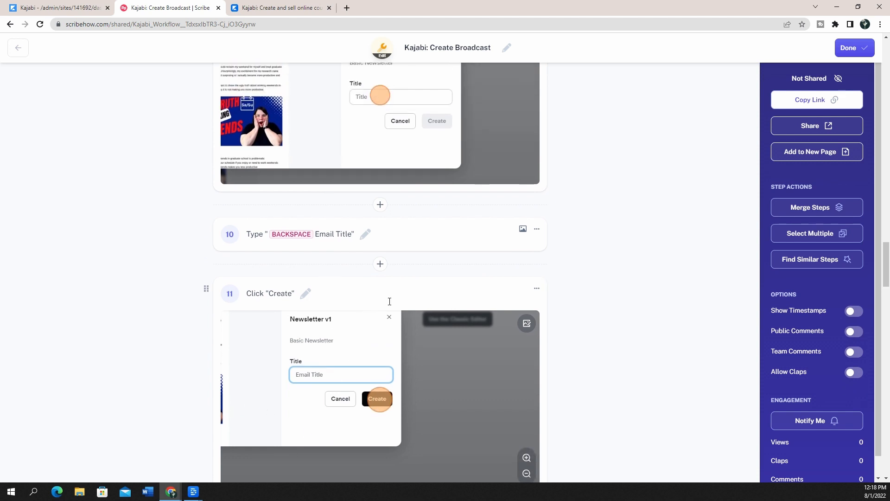
pyautogui.click(792, 234)
pyautogui.scroll(4, 468, 235)
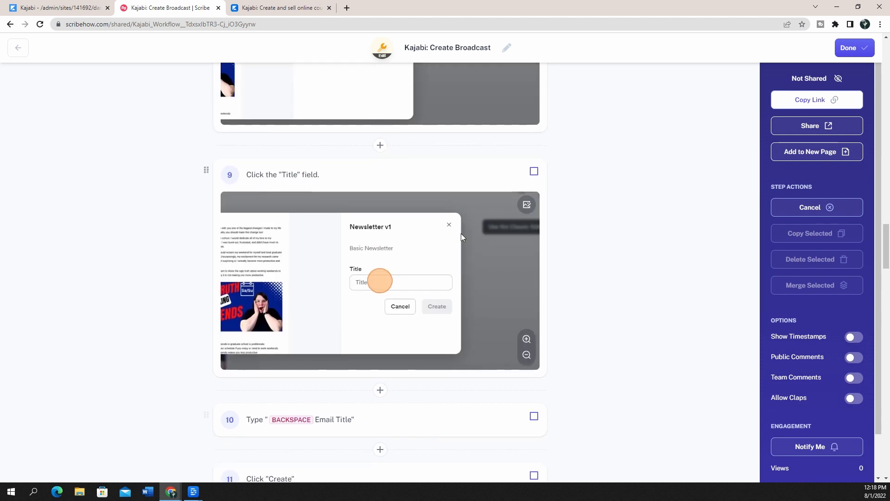
pyautogui.click(534, 172)
pyautogui.scroll(-1, 538, 225)
pyautogui.scroll(-3, 538, 225)
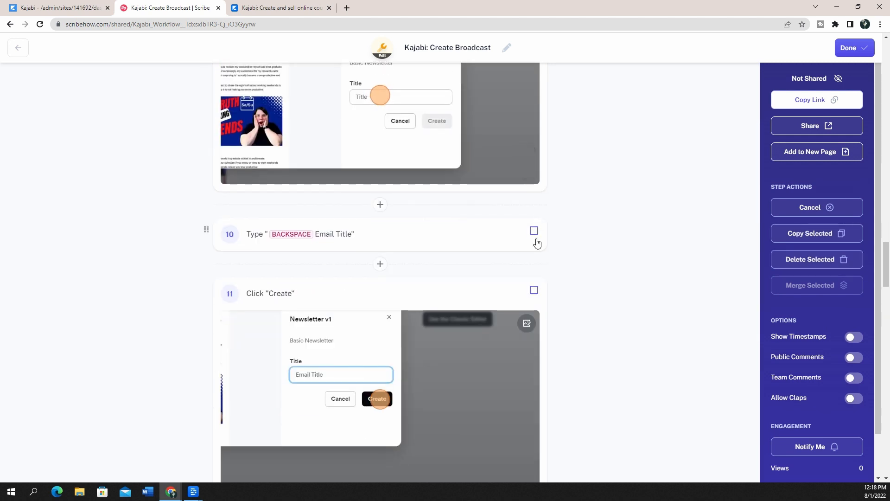
pyautogui.click(534, 231)
pyautogui.click(534, 291)
pyautogui.scroll(-3, 538, 290)
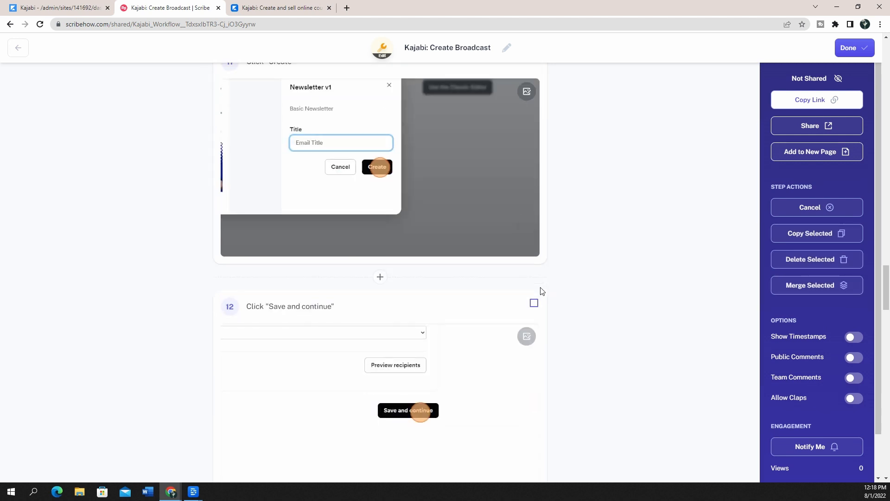
pyautogui.scroll(3, 539, 290)
pyautogui.click(810, 286)
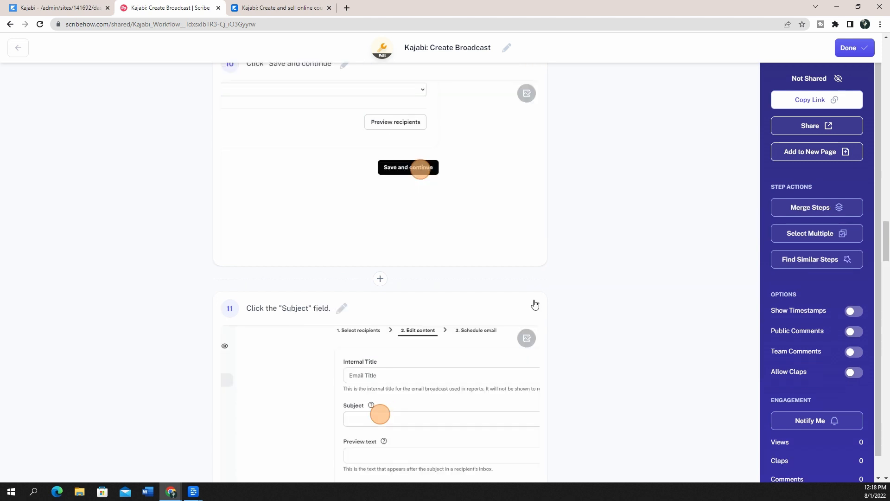
# - Change the second line of step 9's instruction to "Enter Your Email Title"
pyautogui.scroll(6, 529, 238)
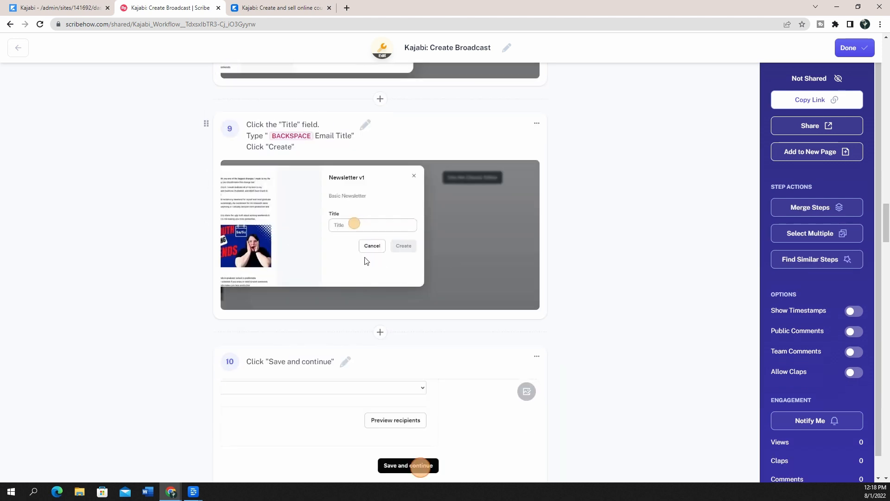
pyautogui.click(370, 126)
pyautogui.moveTo(369, 132); pyautogui.dragTo(246, 134)
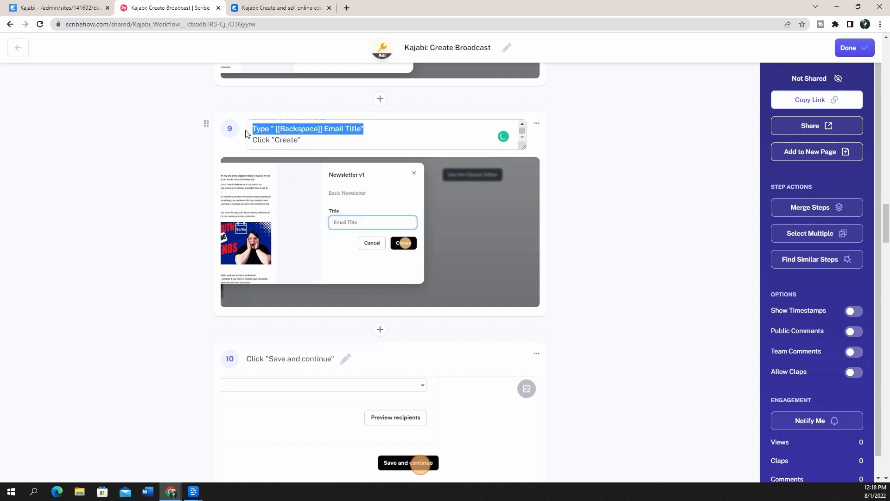
pyautogui.write('Ente')
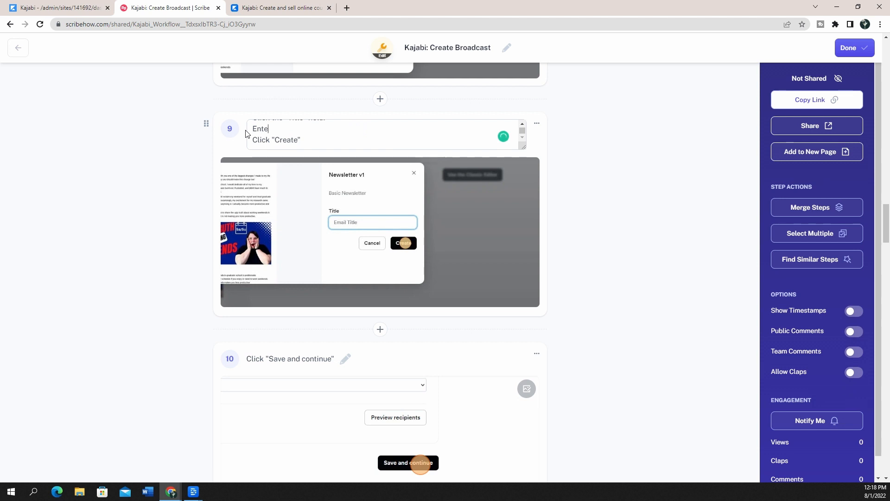
pyautogui.write('r Your Email Title')
pyautogui.click(246, 133)
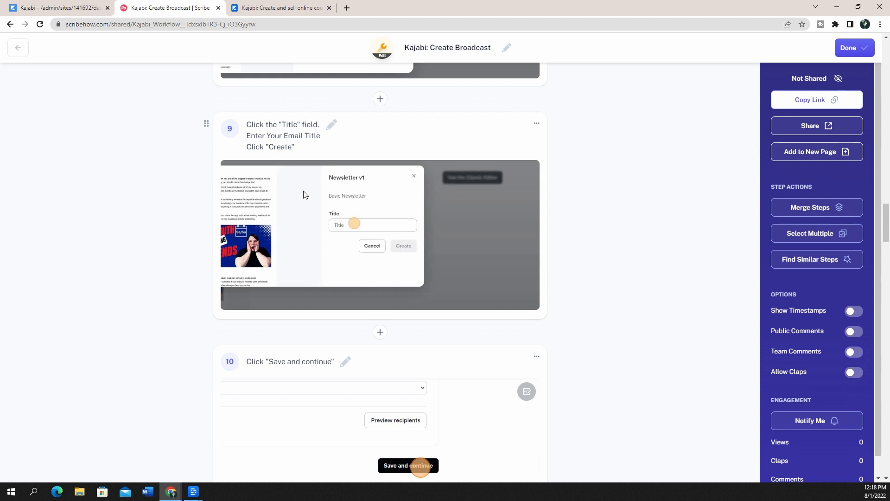
# - Review the steps after step 9, from Save and continue through the subject, preview text and content editing steps
pyautogui.scroll(-7, 640, 234)
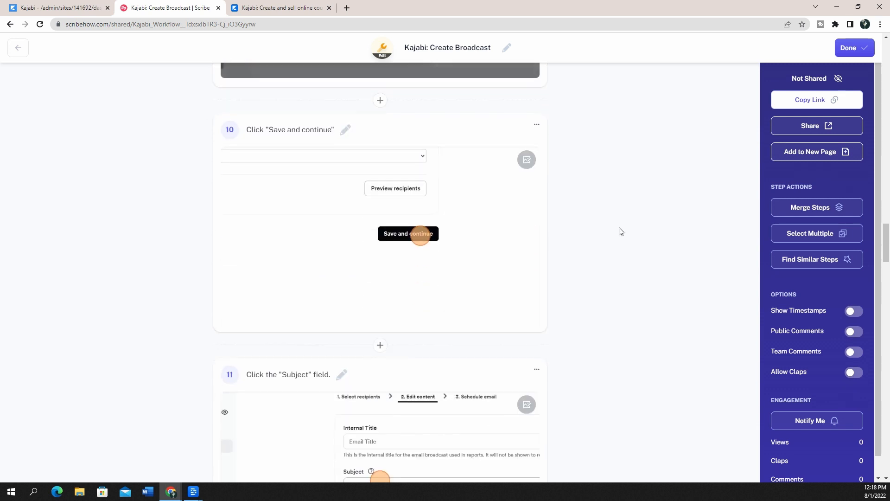
pyautogui.scroll(-3, 610, 219)
pyautogui.scroll(-7, 364, 211)
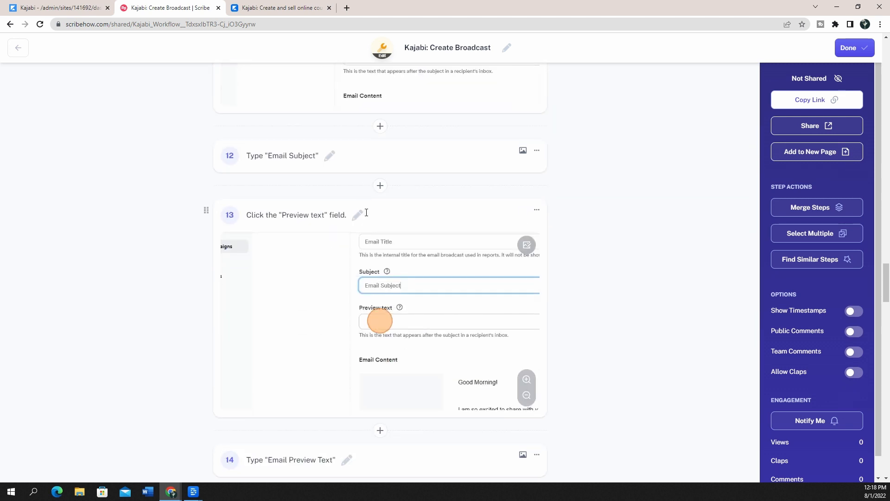
pyautogui.scroll(-6, 366, 212)
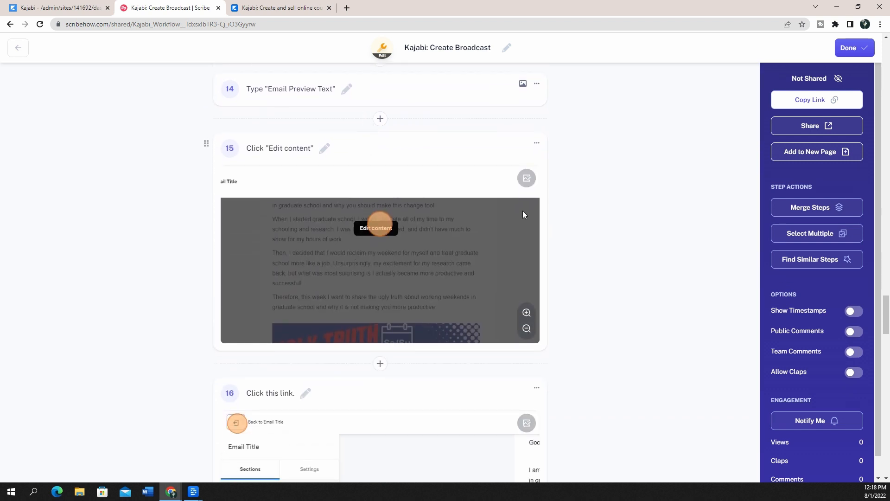
pyautogui.scroll(-6, 370, 262)
pyautogui.scroll(15, 351, 245)
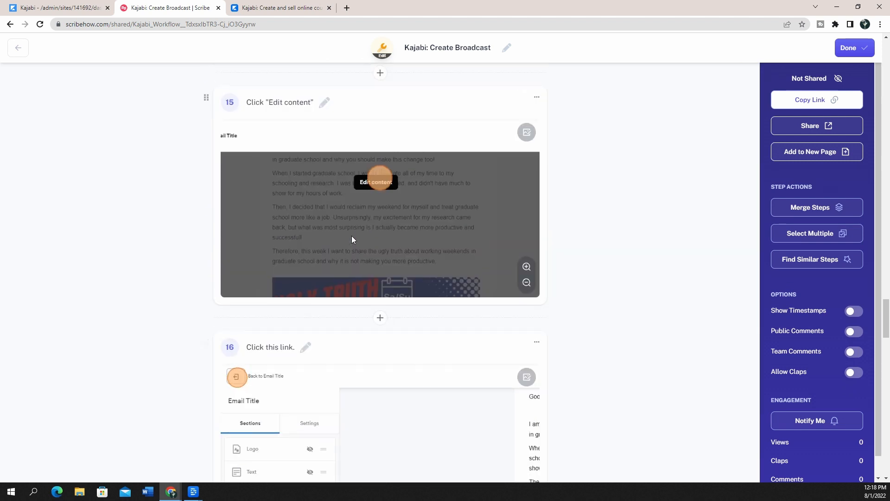
pyautogui.scroll(8, 351, 239)
pyautogui.scroll(-7, 351, 238)
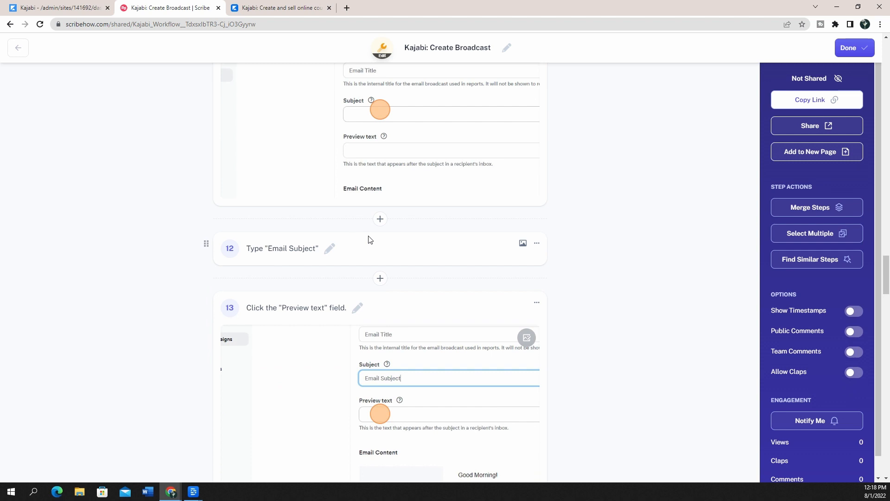
pyautogui.scroll(11, 369, 238)
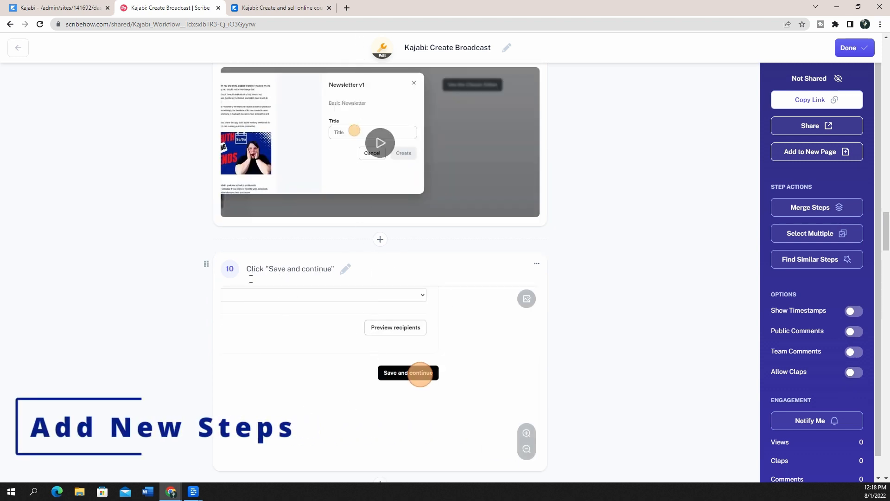
# - Zoom out the "Save and continue" screenshot and insert a step before it with the instruction "Choose your recipients"
pyautogui.click(527, 449)
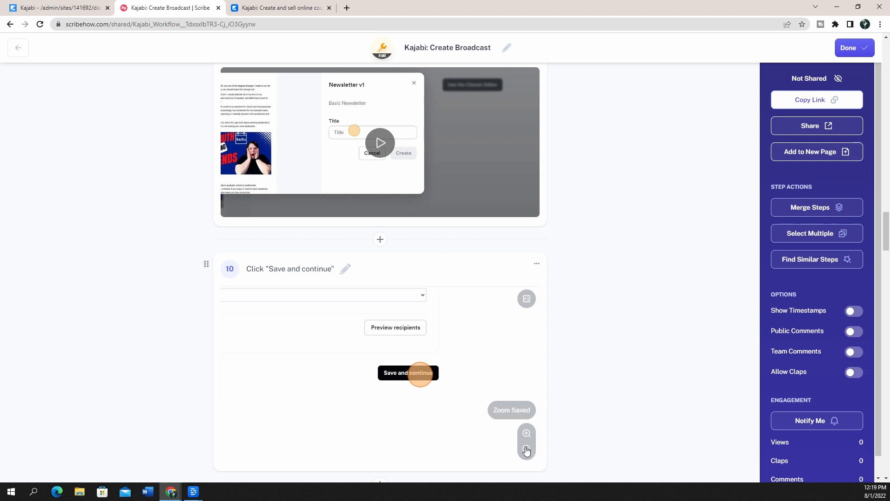
pyautogui.click(380, 240)
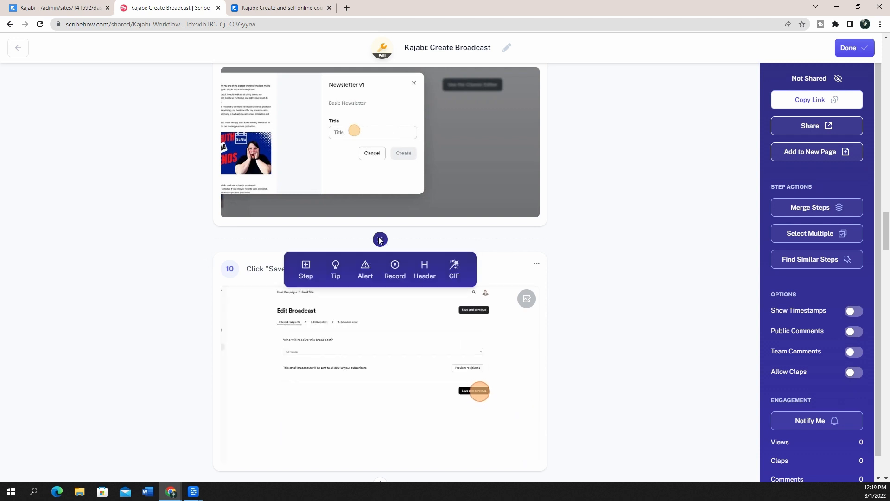
pyautogui.click(305, 264)
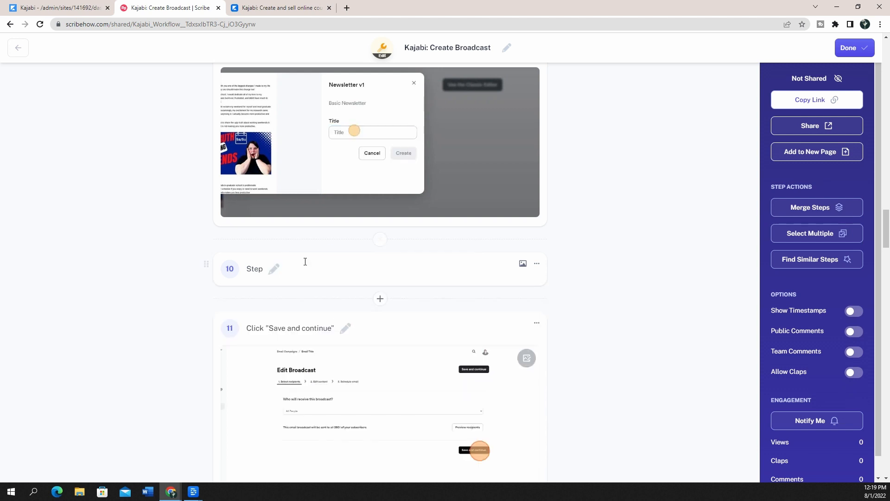
pyautogui.click(523, 264)
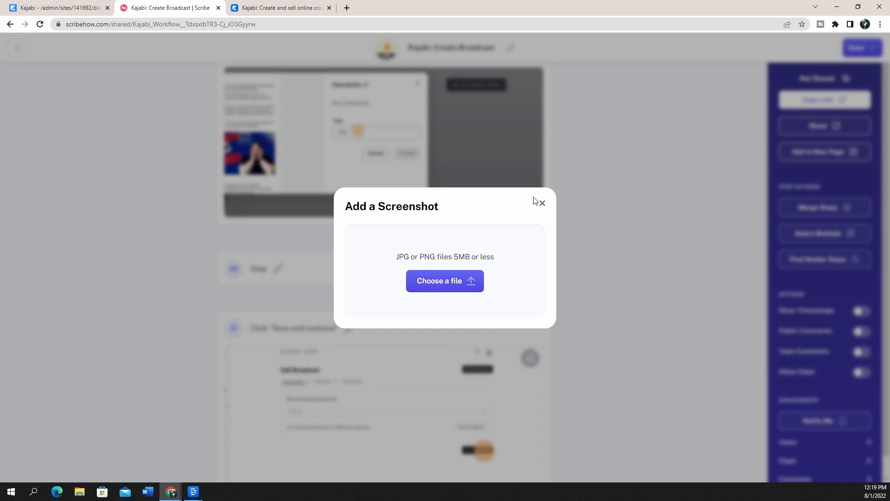
pyautogui.click(541, 206)
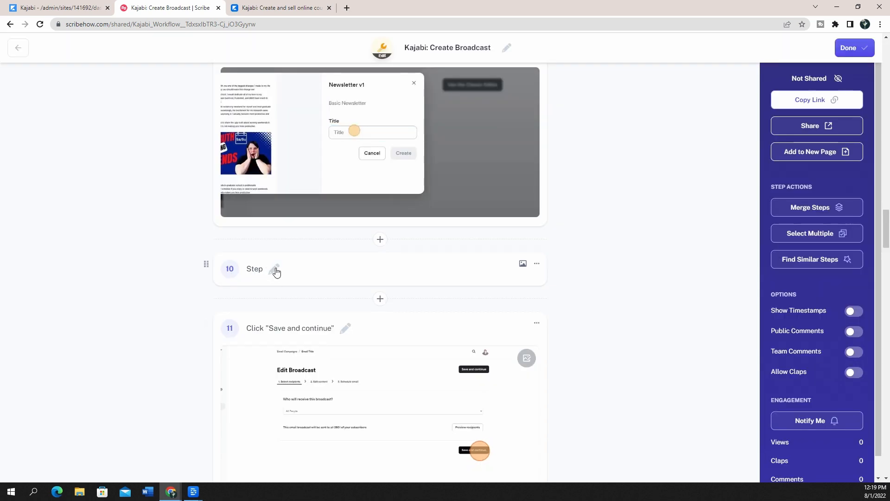
pyautogui.click(273, 267)
pyautogui.moveTo(287, 268); pyautogui.dragTo(243, 265)
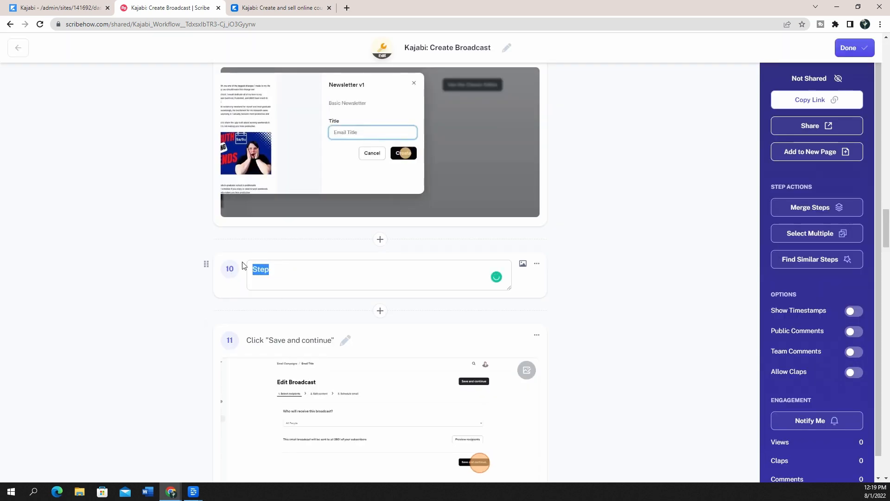
pyautogui.write('Choose you')
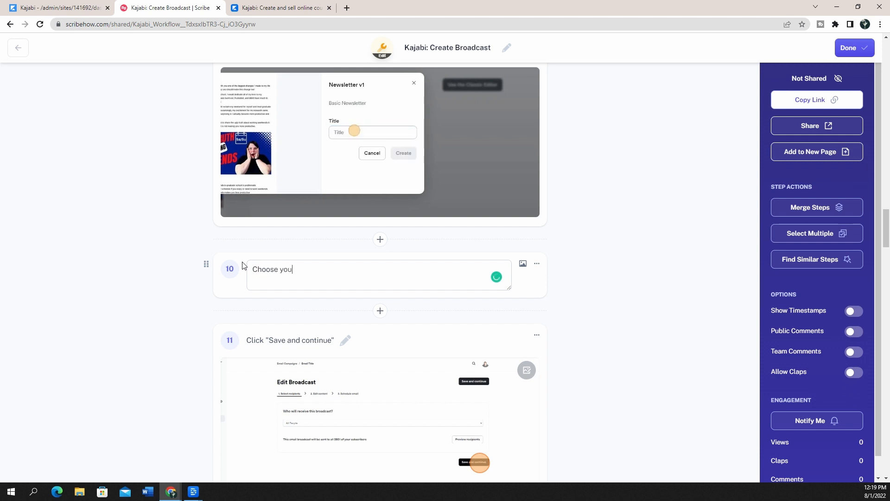
pyautogui.write('r recipients')
pyautogui.click(574, 432)
# - Add a "Get Started with Kajabi" header above step 1 and a "Create Email Broadcast" header before the "Marketing" step
pyautogui.scroll(8, 575, 380)
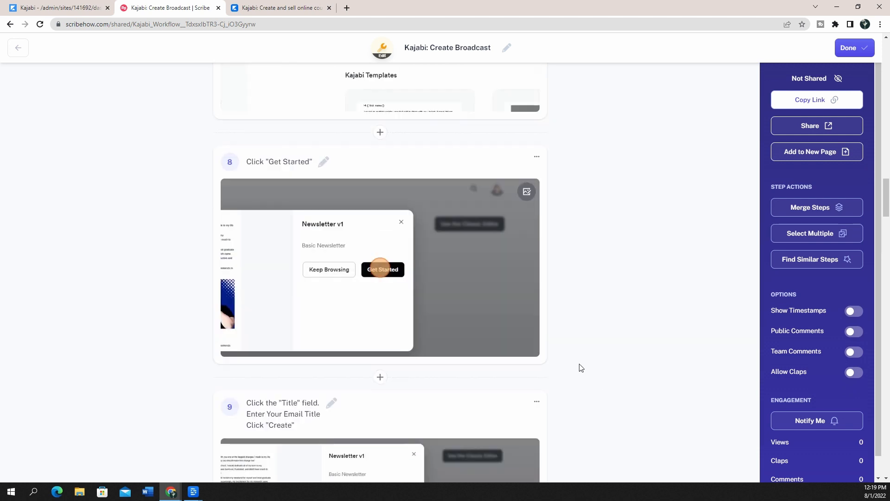
pyautogui.scroll(15, 580, 368)
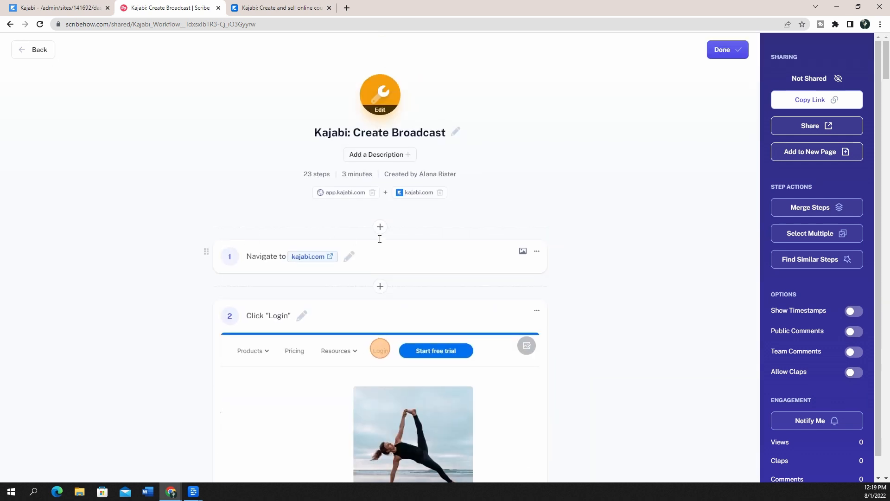
pyautogui.scroll(-6, 380, 233)
pyautogui.click(380, 245)
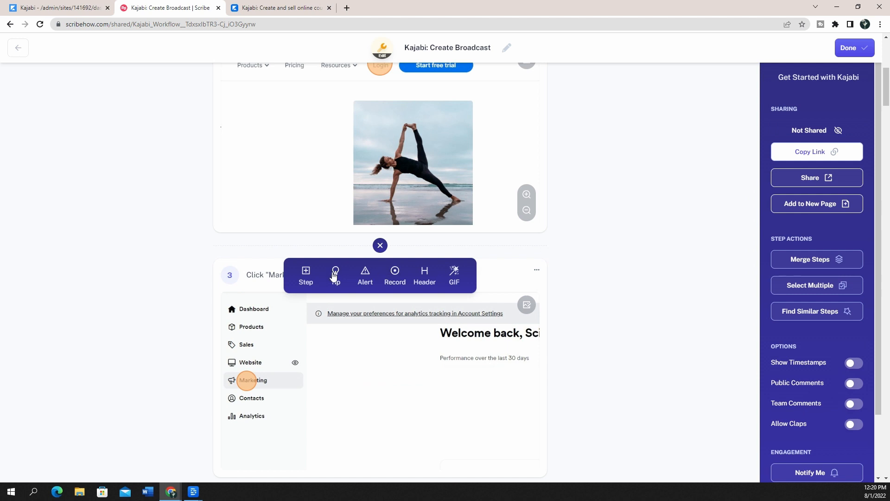
pyautogui.click(426, 278)
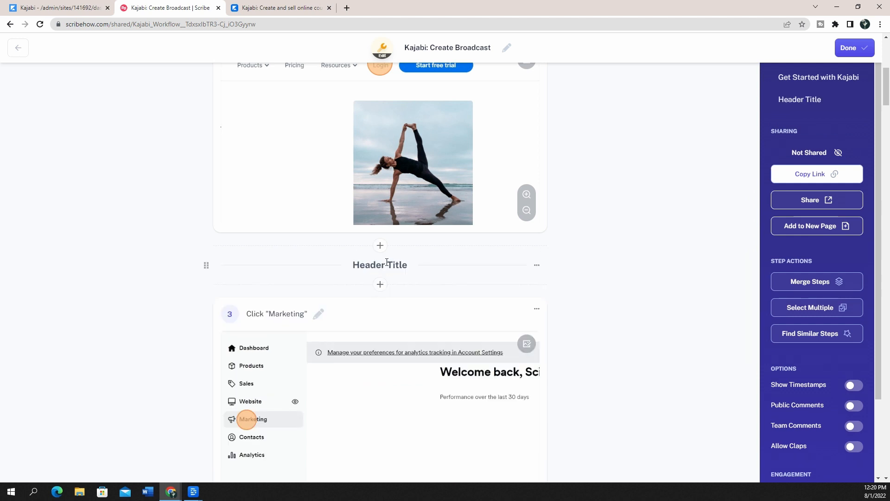
pyautogui.hotkey('ctrl', 'shift', 'Left')
pyautogui.hotkey('ctrl', 'shift', 'Left')
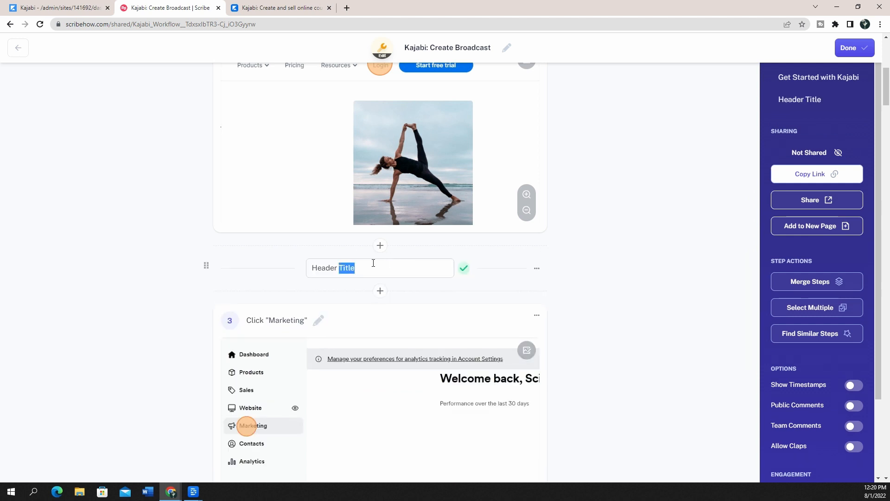
pyautogui.write('Create')
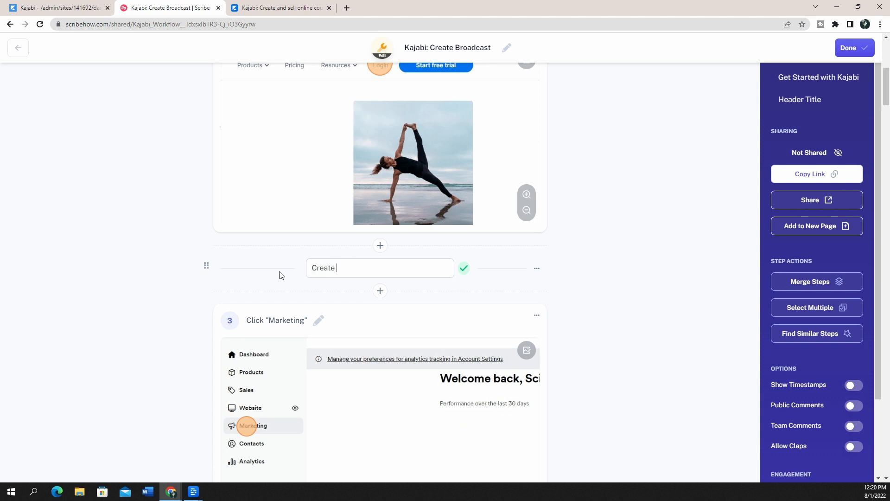
pyautogui.write(' Email broadcast')
pyautogui.press('Return')
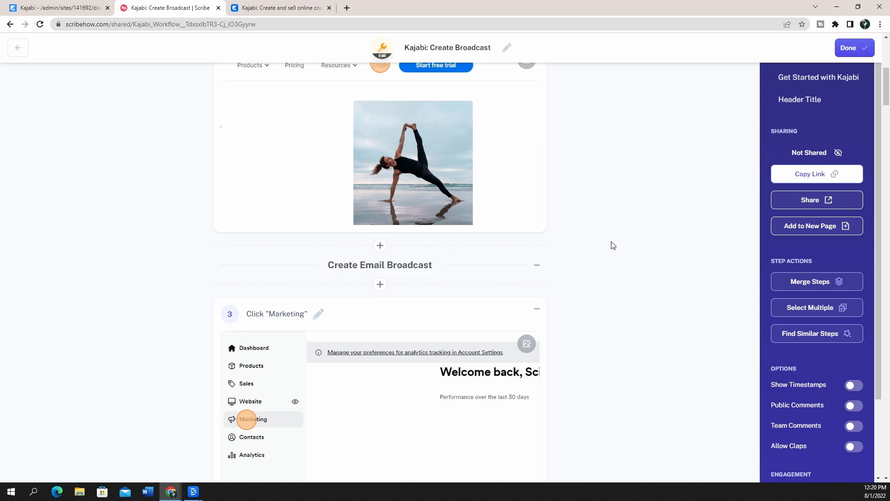
# - Examine the rest of the guide, especially the steps for the broadcast's date and time, calendar day and confirmation
pyautogui.scroll(-20, 483, 287)
pyautogui.scroll(-20, 471, 275)
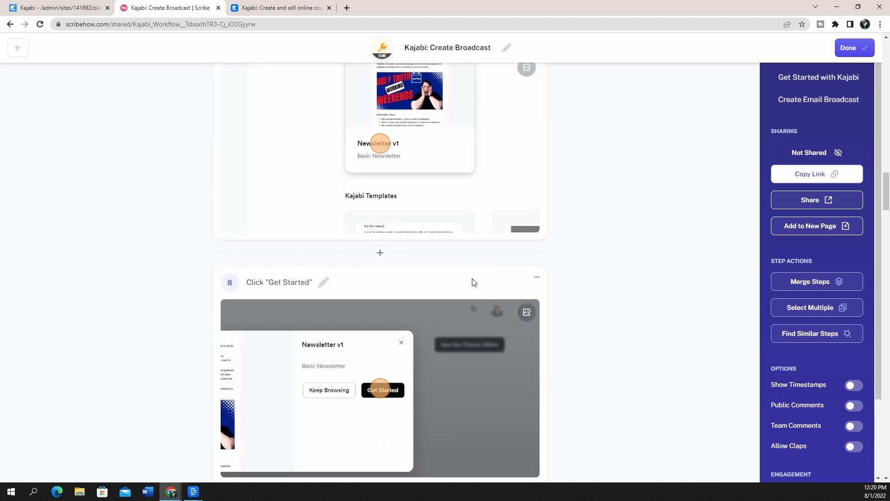
pyautogui.scroll(-13, 475, 292)
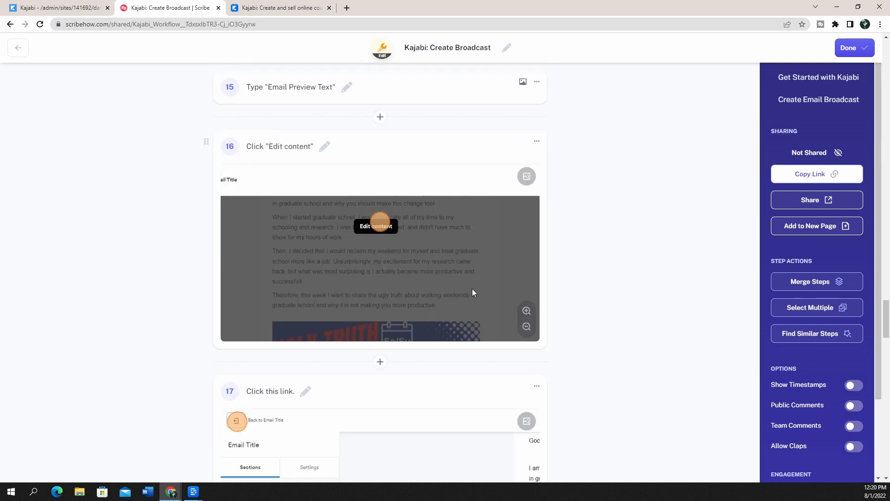
pyautogui.scroll(-14, 461, 269)
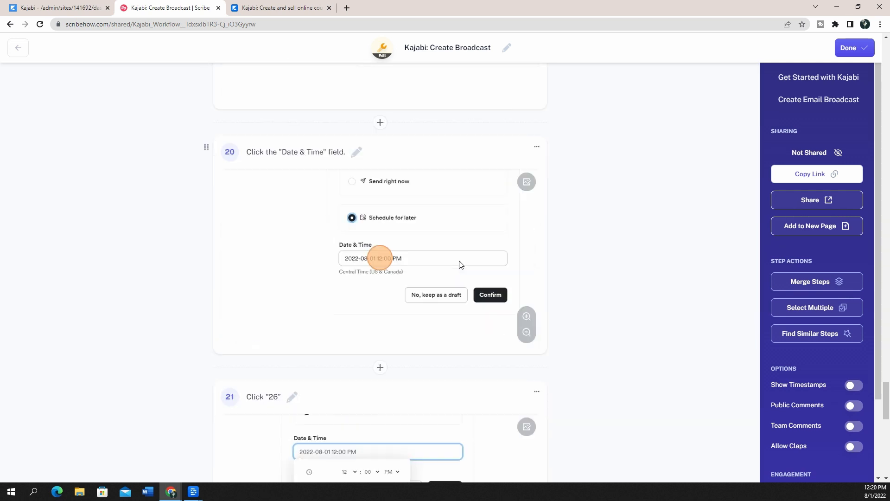
pyautogui.scroll(-12, 466, 269)
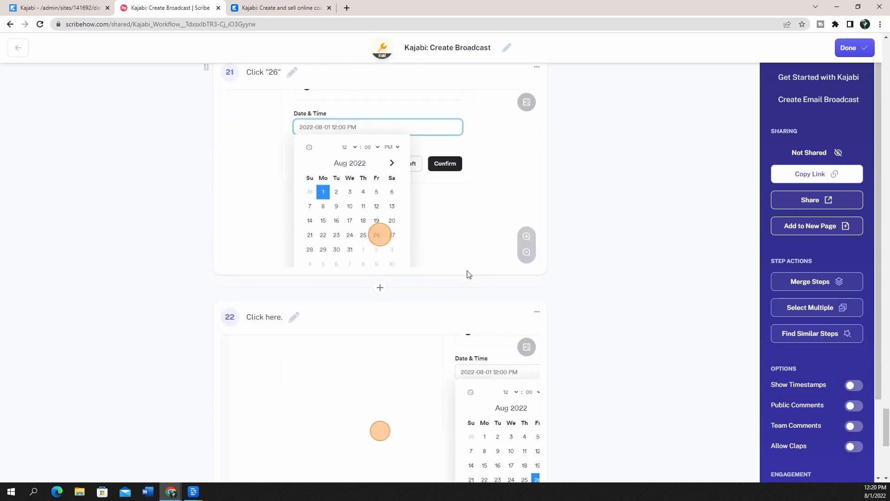
pyautogui.scroll(7, 467, 278)
pyautogui.scroll(2, 250, 175)
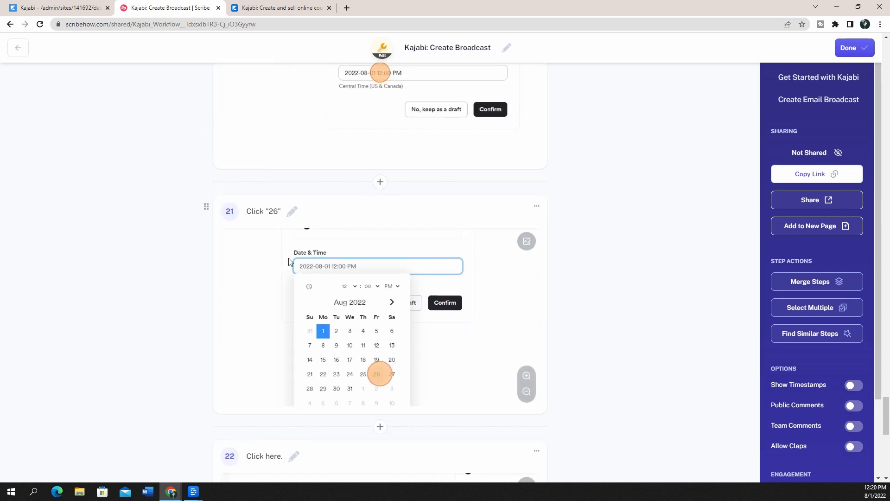
pyautogui.scroll(7, 337, 259)
pyautogui.scroll(-9, 334, 278)
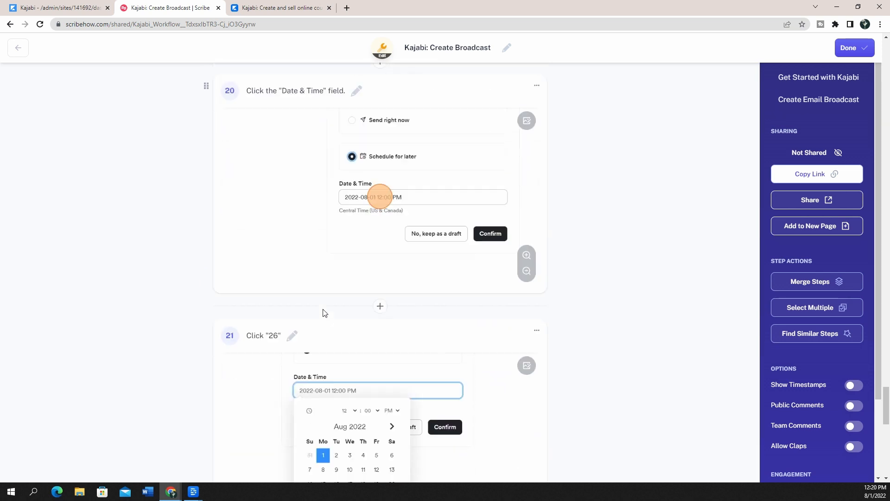
pyautogui.scroll(-4, 324, 308)
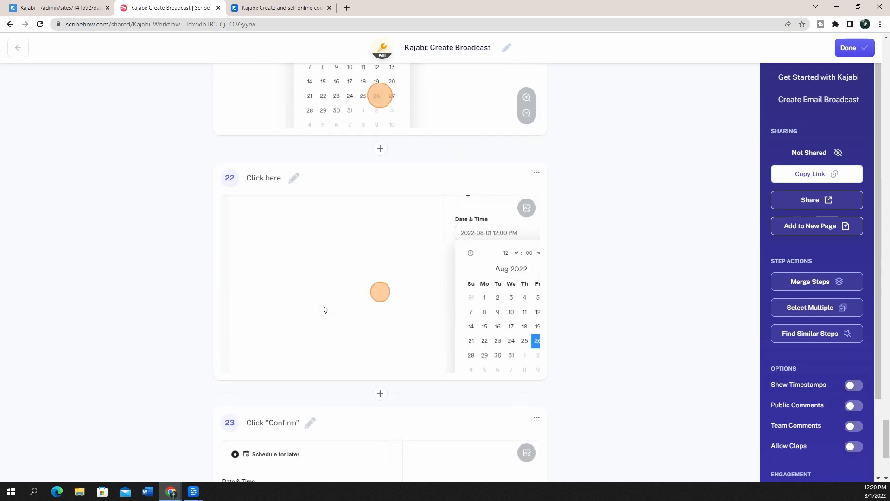
pyautogui.scroll(-4, 275, 353)
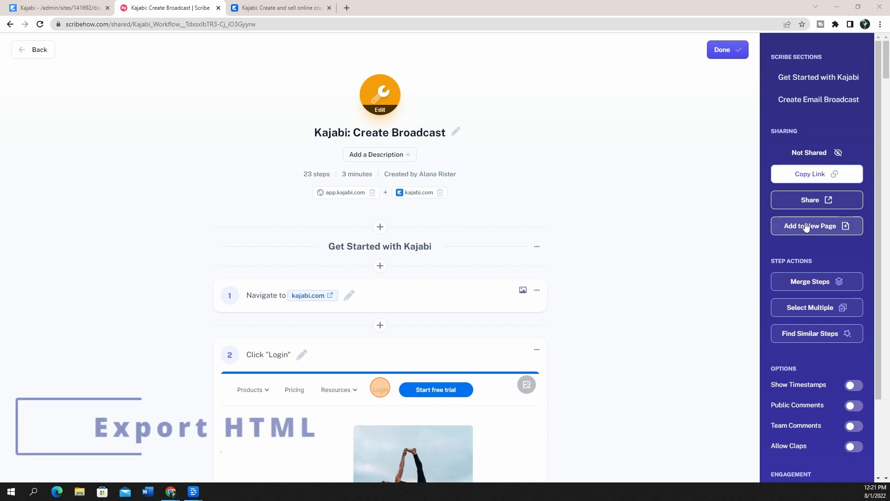
# - Export the guide as HTML from its sharing options and copy the generated code to the clipboard
pyautogui.click(811, 202)
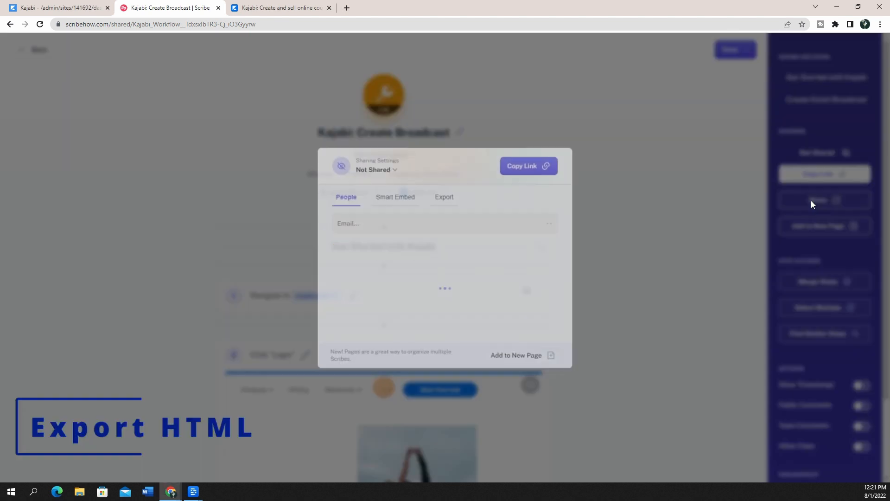
pyautogui.click(441, 197)
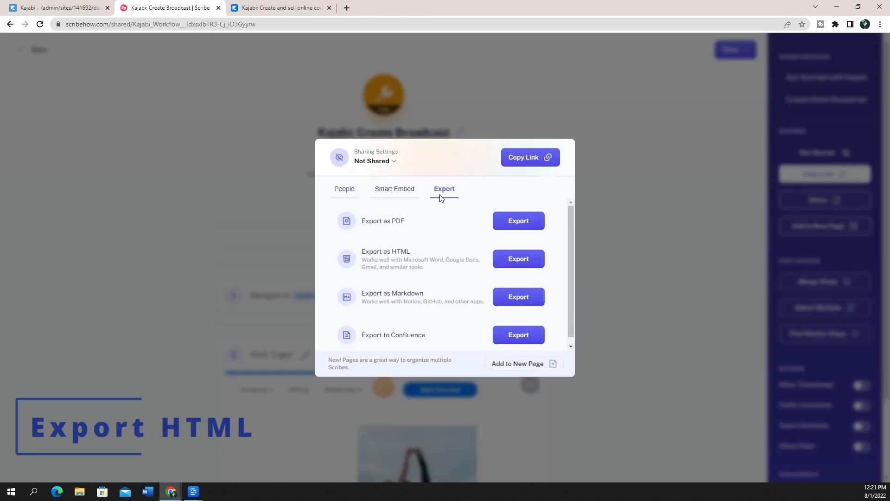
pyautogui.click(524, 259)
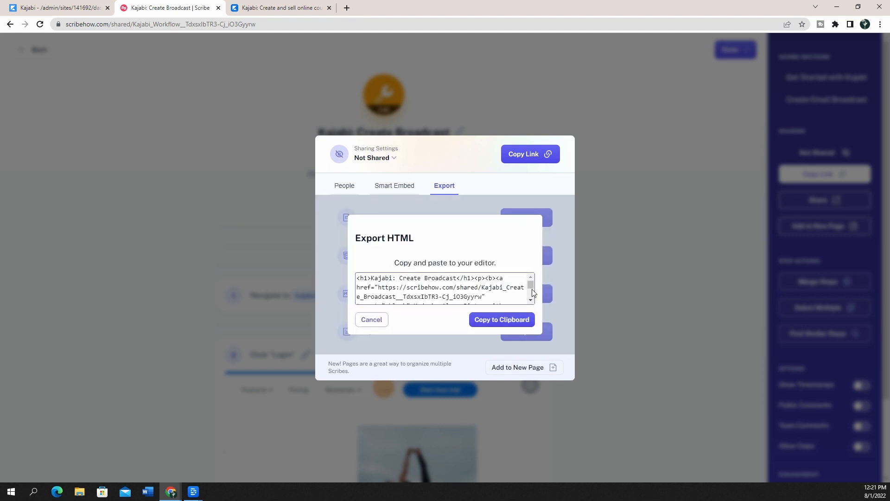
pyautogui.scroll(-1, 533, 285)
pyautogui.scroll(1, 533, 286)
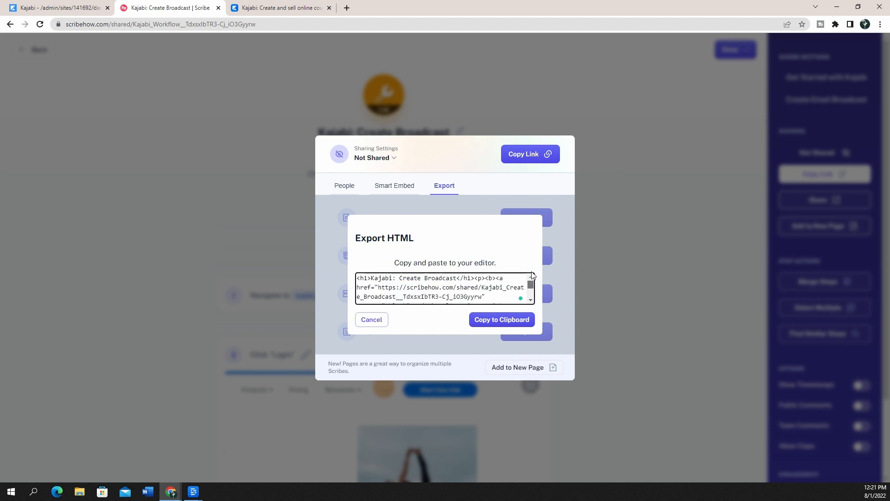
pyautogui.click(513, 320)
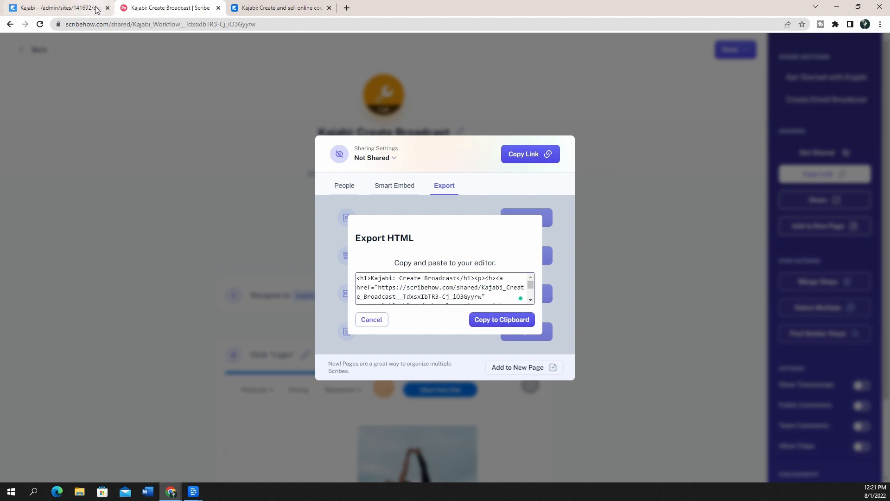
# - Switch to Kajabi and start a new website blog post titled "Kajabi: Create Email Broadcast from Template"
pyautogui.click(75, 9)
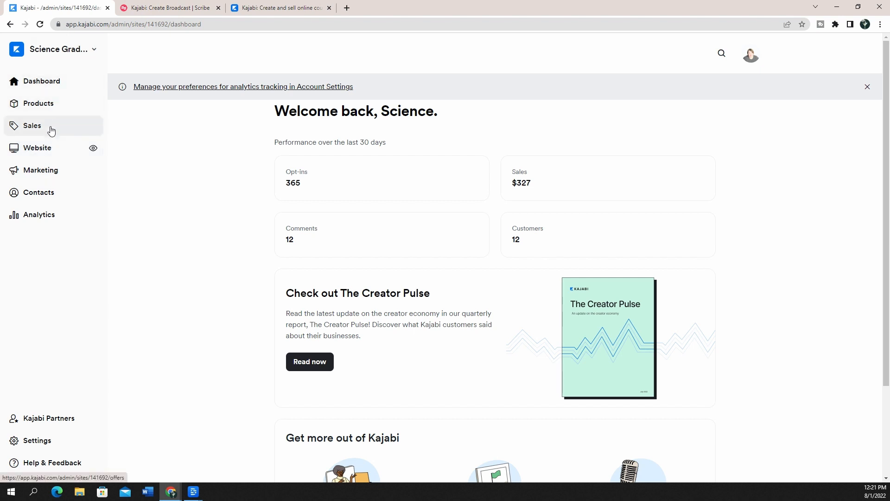
pyautogui.click(52, 152)
pyautogui.click(37, 224)
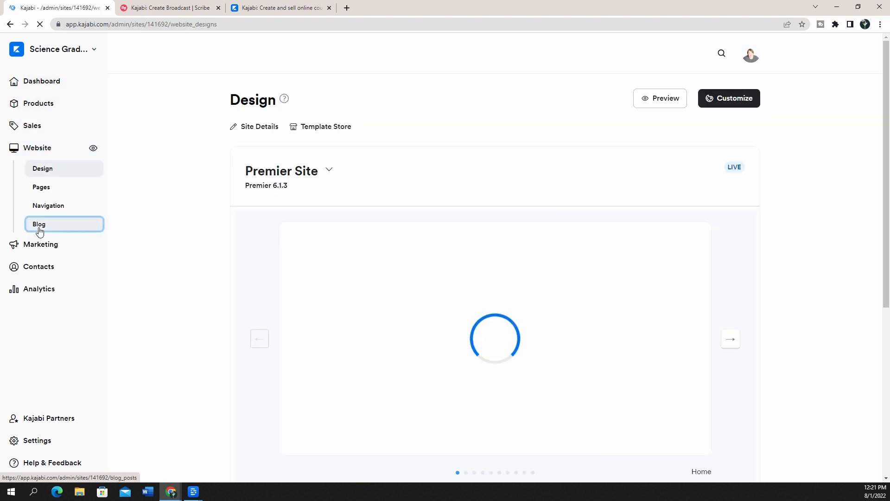
pyautogui.click(747, 99)
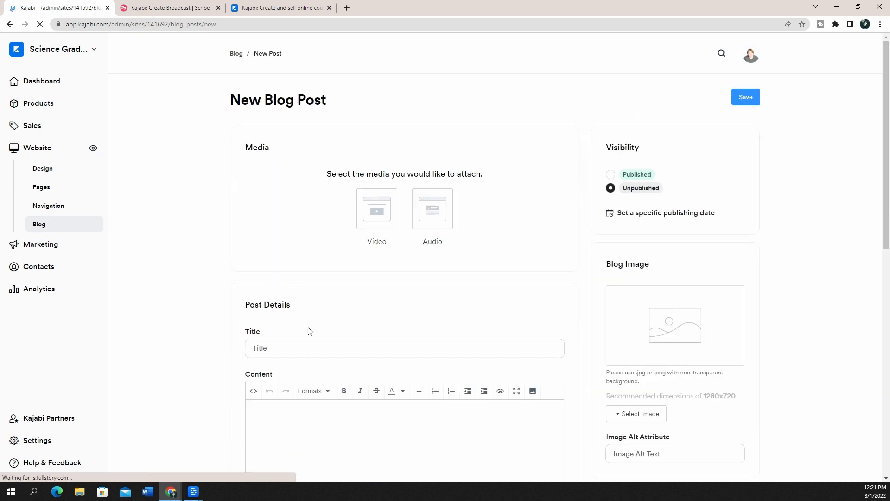
pyautogui.click(304, 344)
pyautogui.write('K')
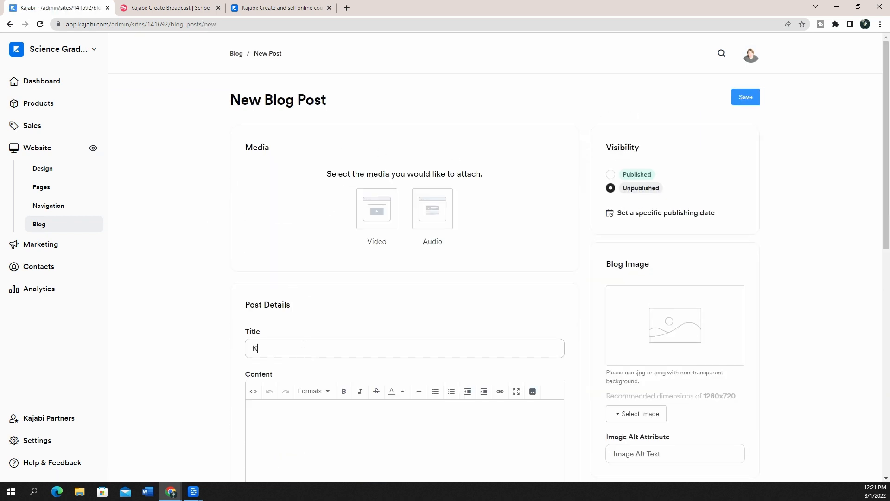
pyautogui.write('ajabi: Create Email Broadcast from Template')
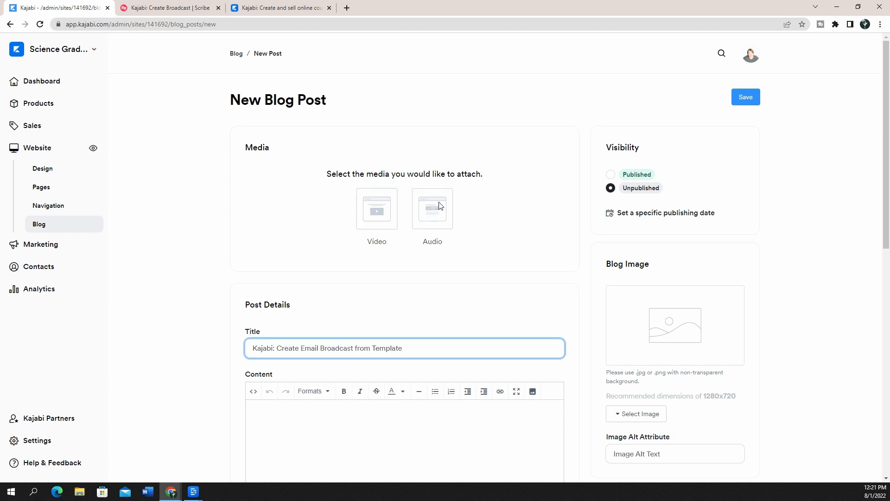
# - Paste the copied Scribe HTML into the source code of the blog post's content and apply it
pyautogui.scroll(-3, 459, 223)
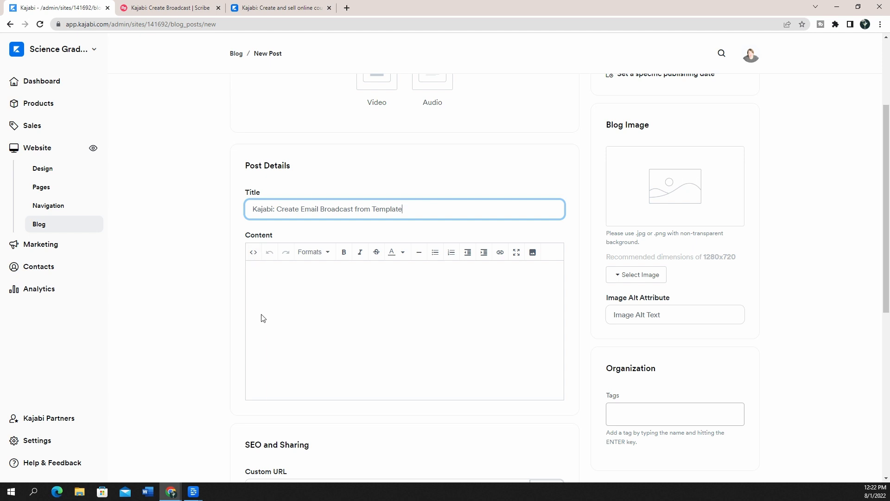
pyautogui.click(253, 252)
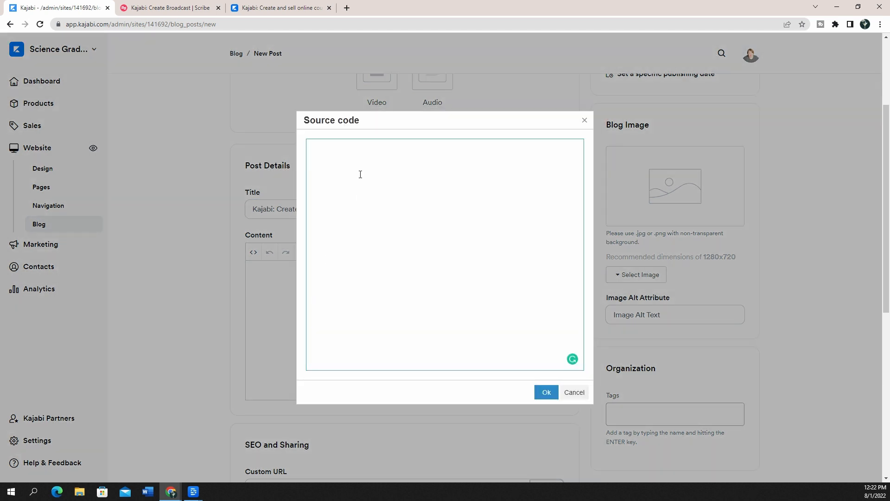
pyautogui.hotkey('ctrl', 'v')
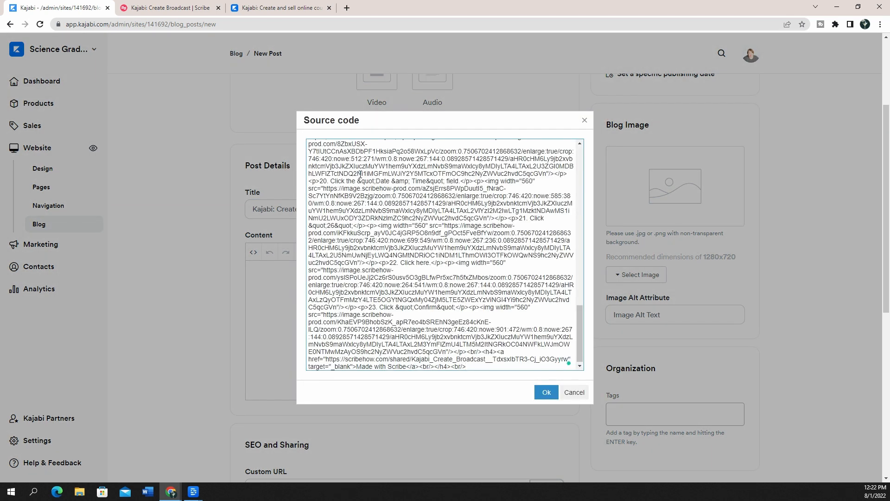
pyautogui.rightClick(361, 175)
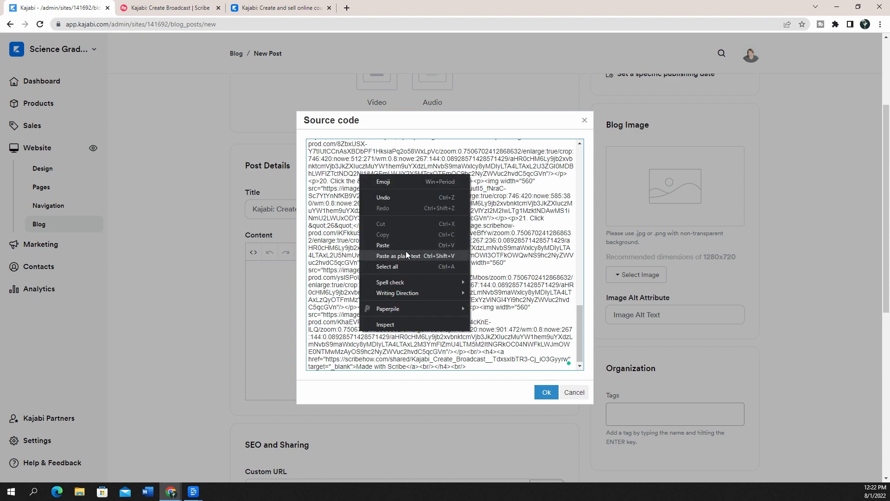
pyautogui.click(558, 203)
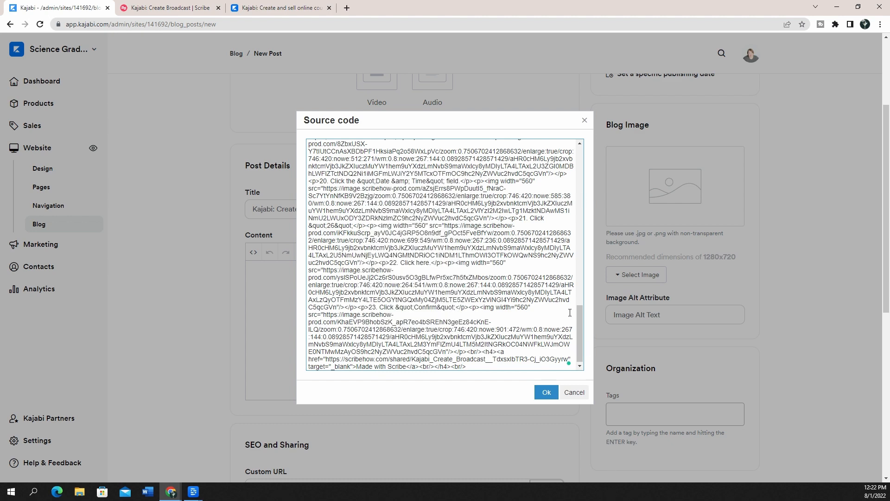
pyautogui.moveTo(580, 330); pyautogui.dragTo(558, 126)
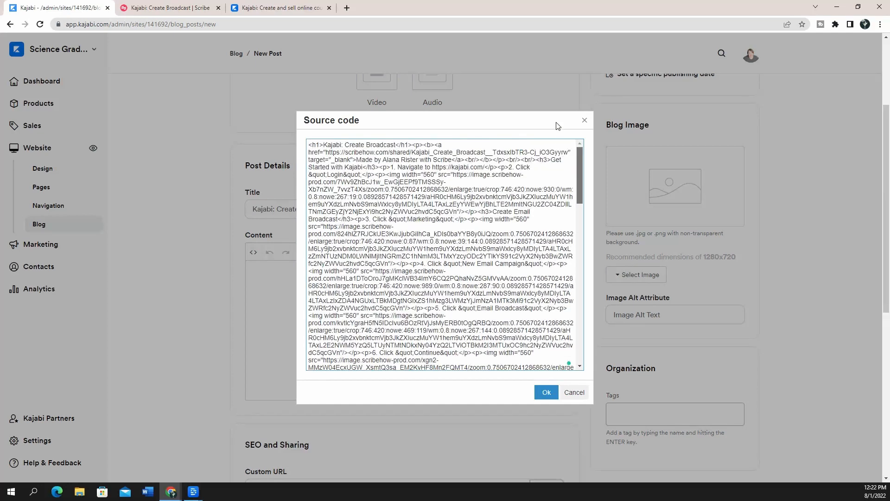
pyautogui.click(547, 392)
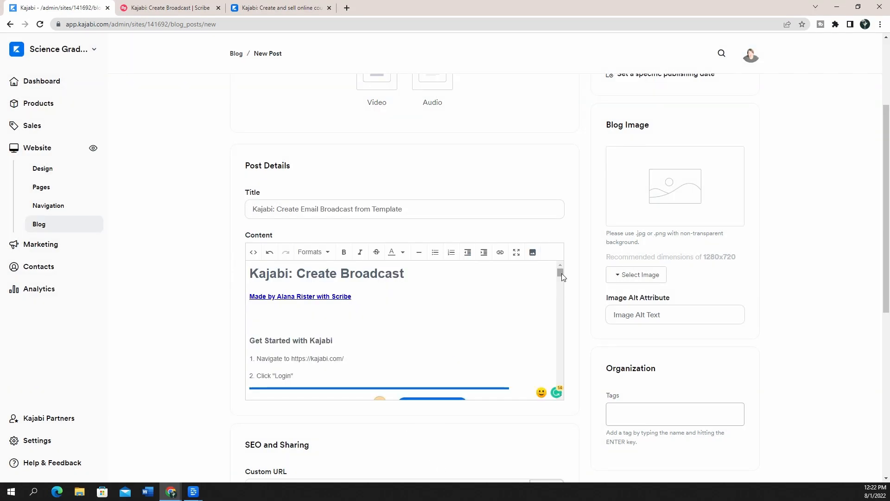
# - Delete the "Made with Scribe" link at the end of the blog post's content
pyautogui.scroll(-10, 325, 301)
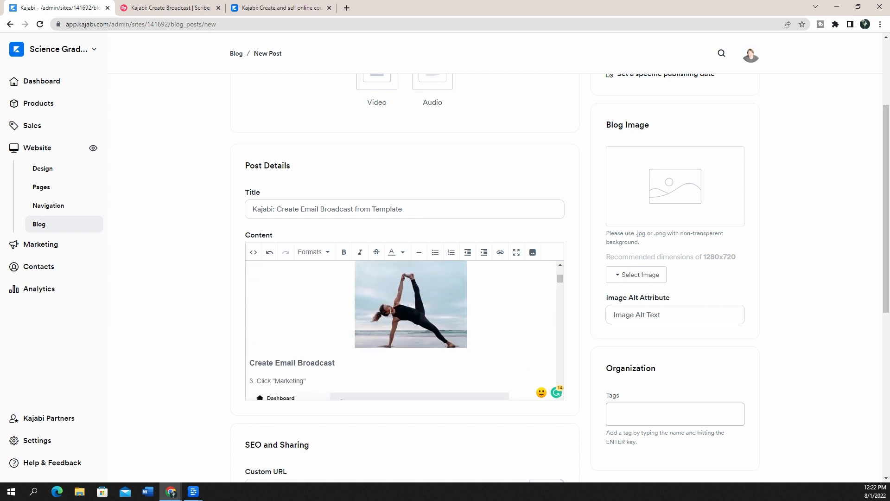
pyautogui.scroll(-8, 391, 311)
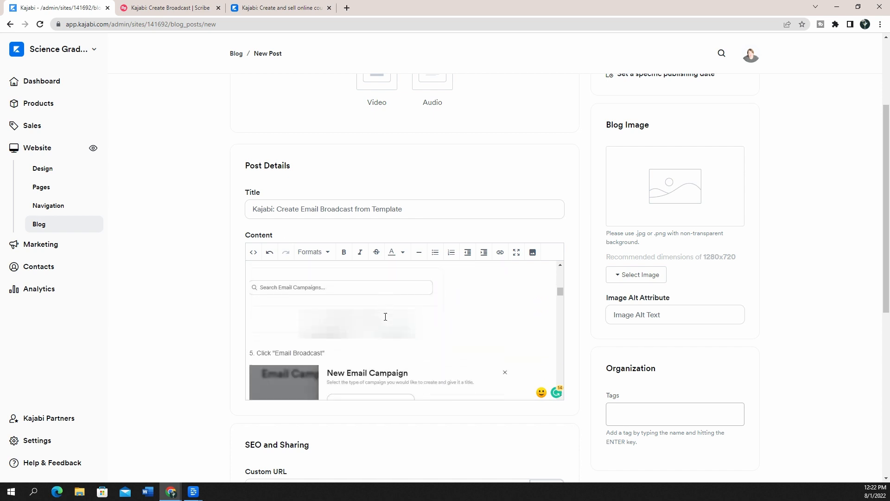
pyautogui.scroll(-6, 383, 319)
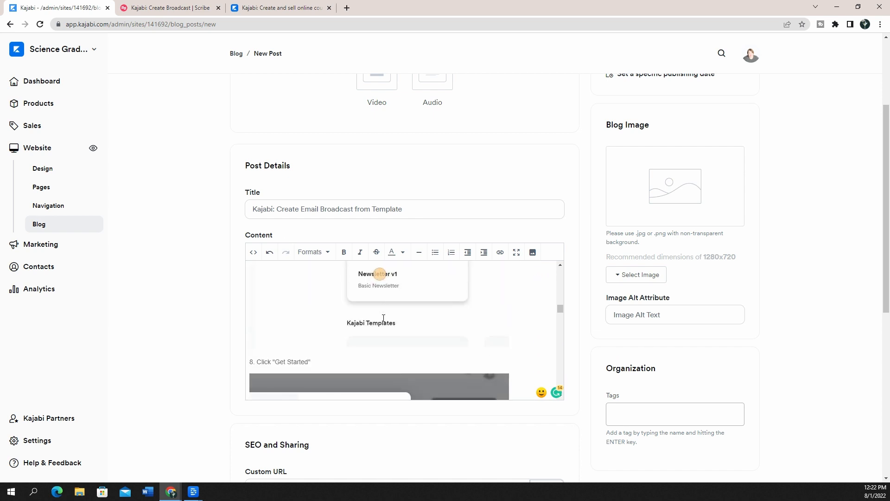
pyautogui.moveTo(561, 308); pyautogui.dragTo(556, 389)
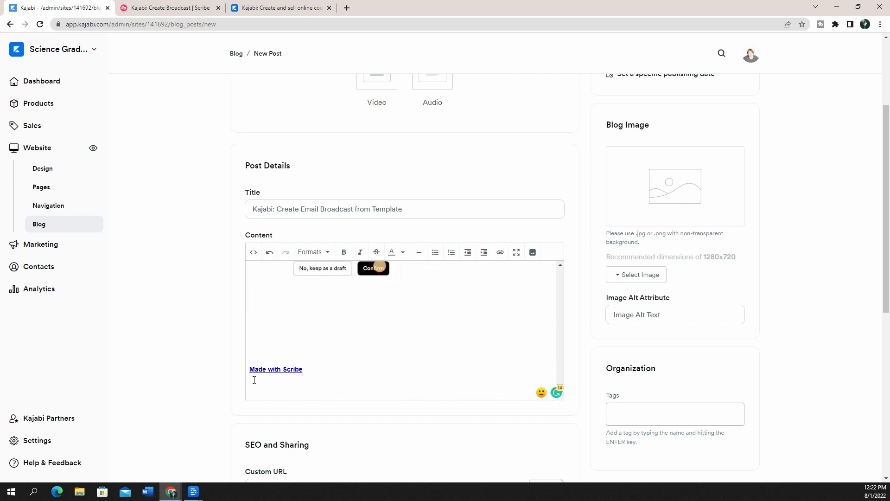
pyautogui.moveTo(325, 369); pyautogui.dragTo(226, 368)
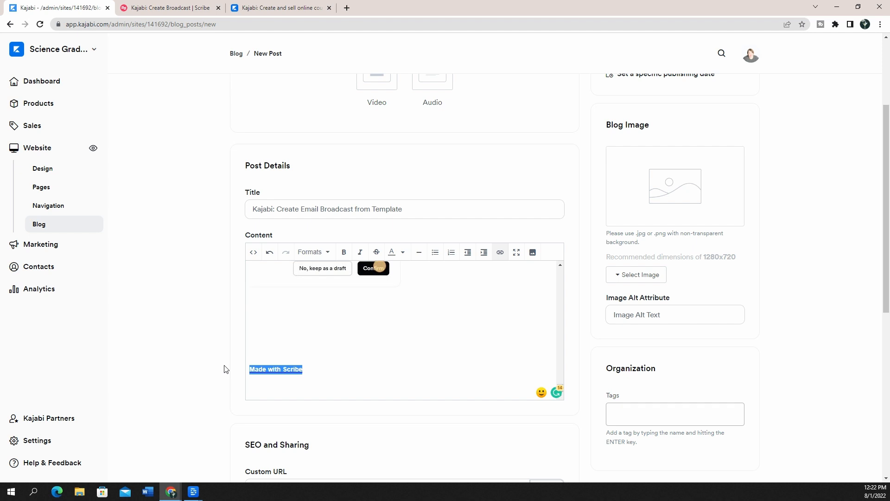
pyautogui.press('BackSpace')
pyautogui.press('BackSpace')
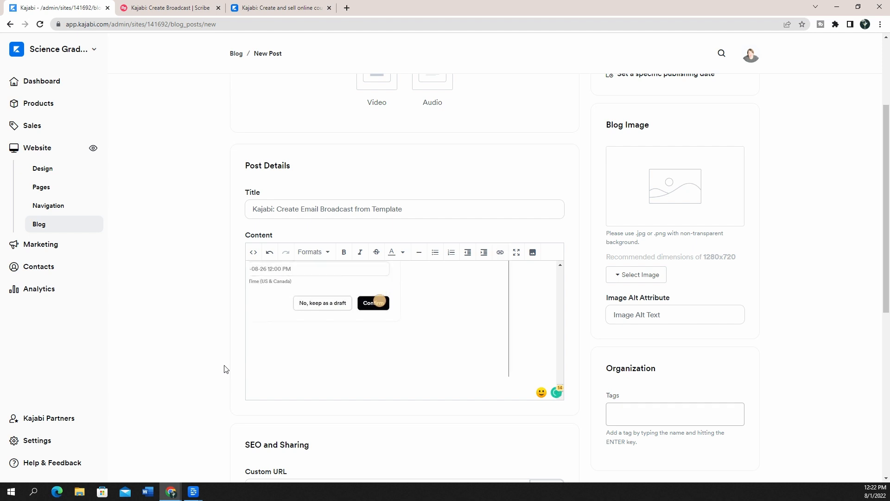
# - Save the new blog post and open its preview
pyautogui.scroll(1, 478, 267)
pyautogui.scroll(5, 478, 267)
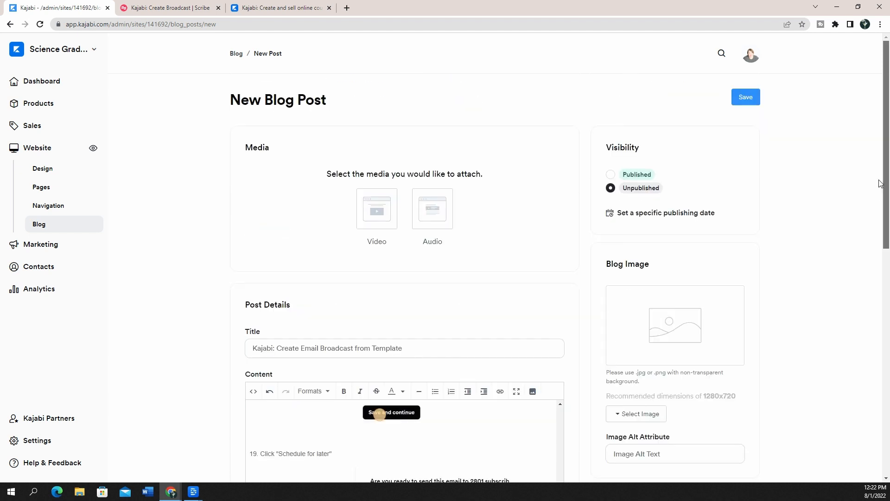
pyautogui.click(746, 96)
pyautogui.click(241, 129)
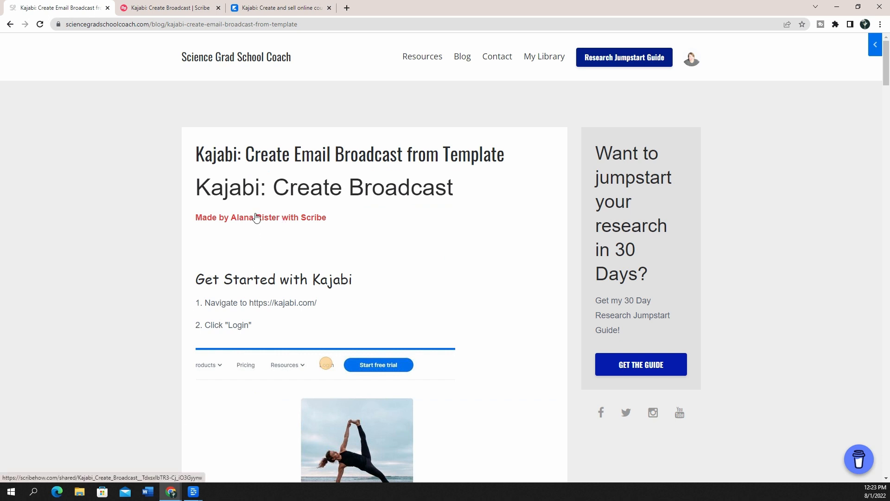
# - Examine the previewed blog post from its headers and first steps through the final confirmation step and page footer
pyautogui.scroll(-7, 479, 236)
pyautogui.scroll(-14, 509, 218)
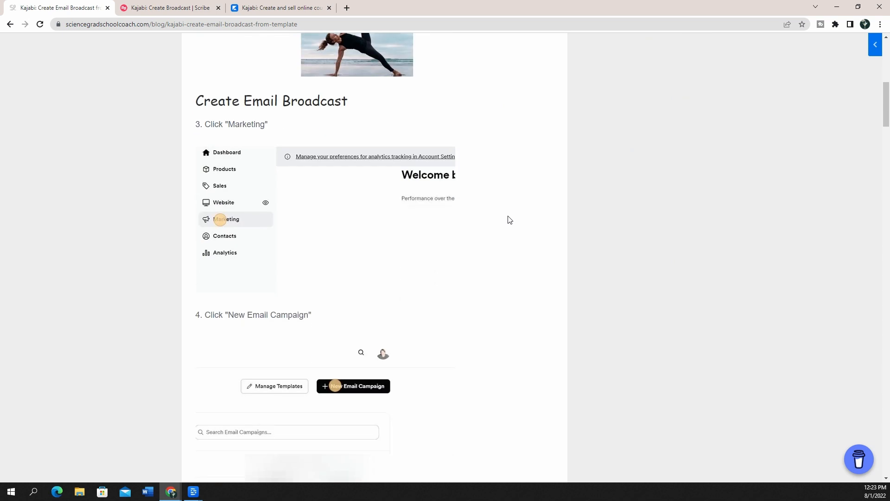
pyautogui.scroll(-3, 508, 219)
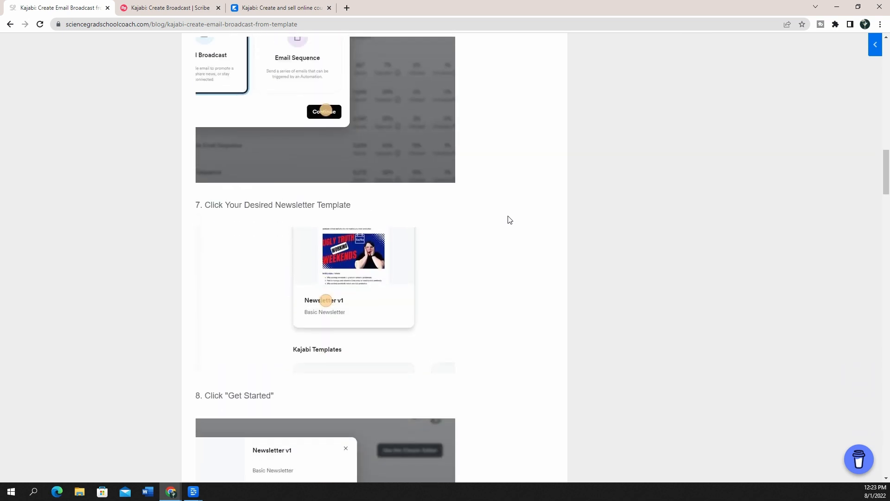
pyautogui.scroll(3, 509, 219)
pyautogui.scroll(-11, 509, 219)
pyautogui.scroll(-20, 515, 306)
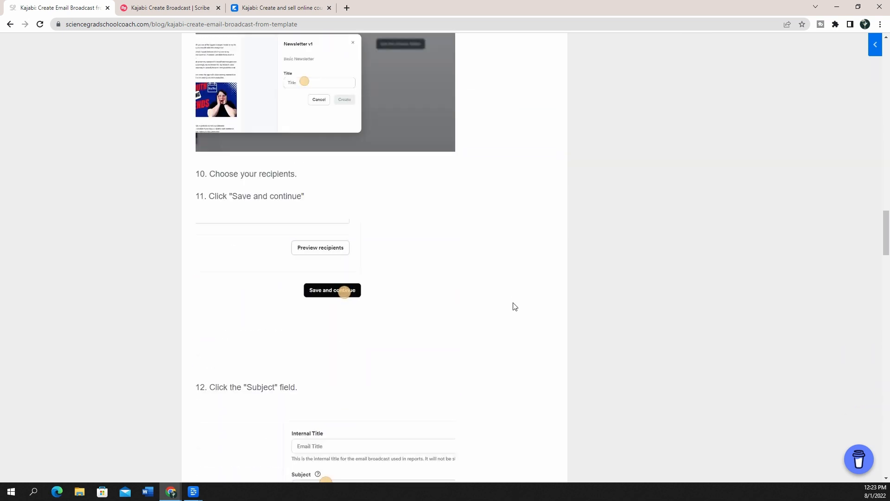
pyautogui.scroll(-4, 515, 306)
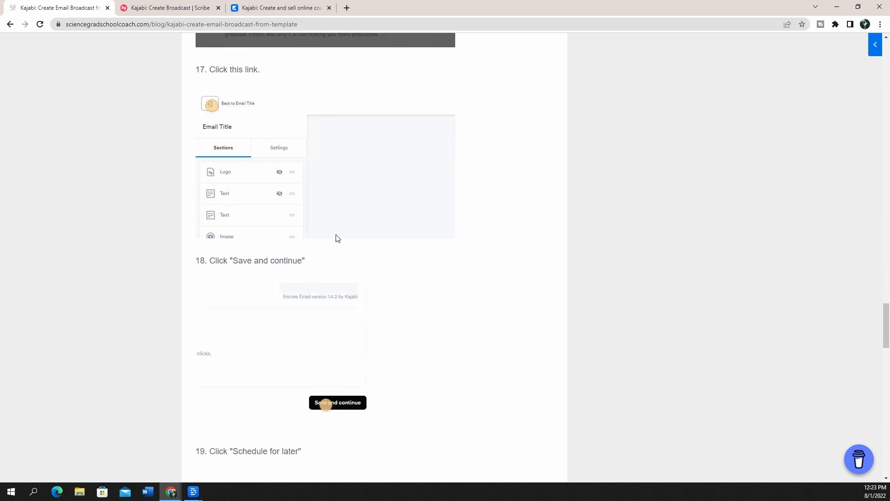
pyautogui.scroll(-20, 371, 143)
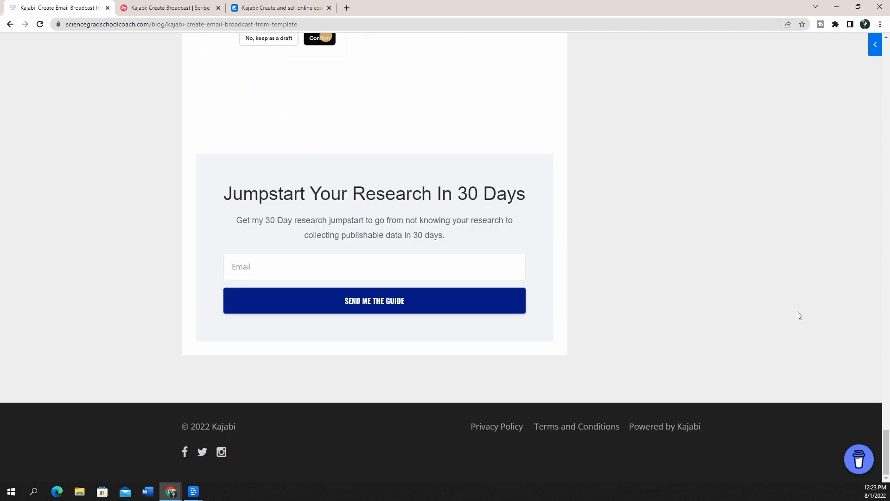
pyautogui.moveTo(886, 452); pyautogui.dragTo(853, 40)
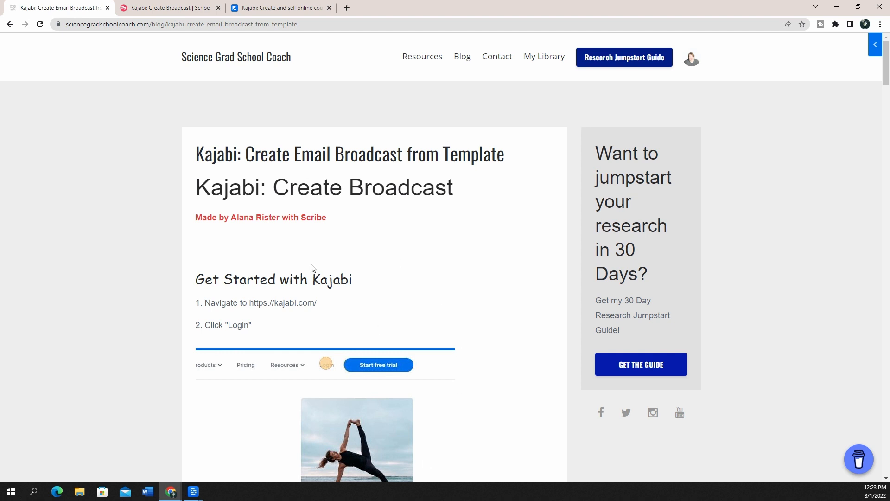
# - Close the HTML export window in Scribe and return from the Kajabi preview to the blog post's edit page
pyautogui.click(145, 9)
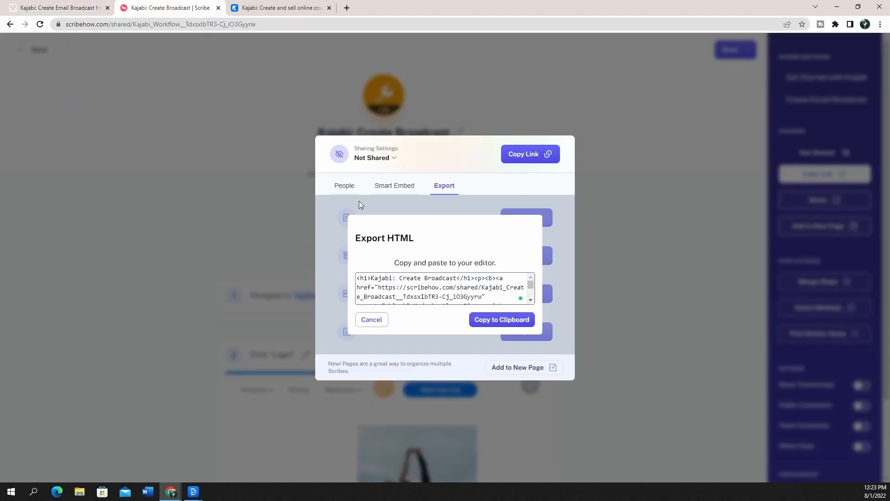
pyautogui.click(630, 154)
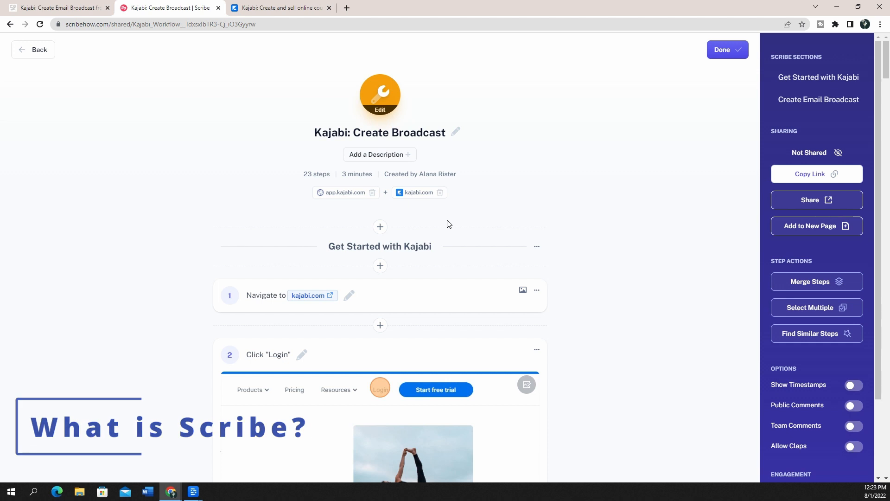
pyautogui.click(11, 6)
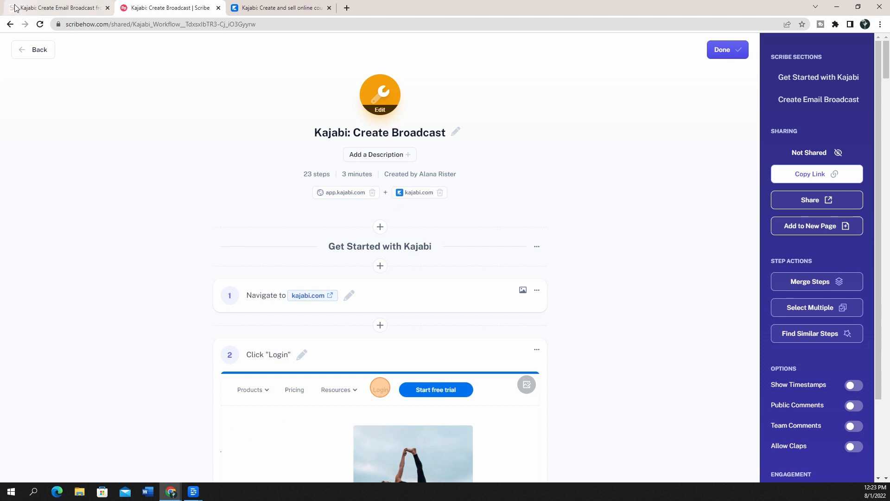
pyautogui.click(10, 24)
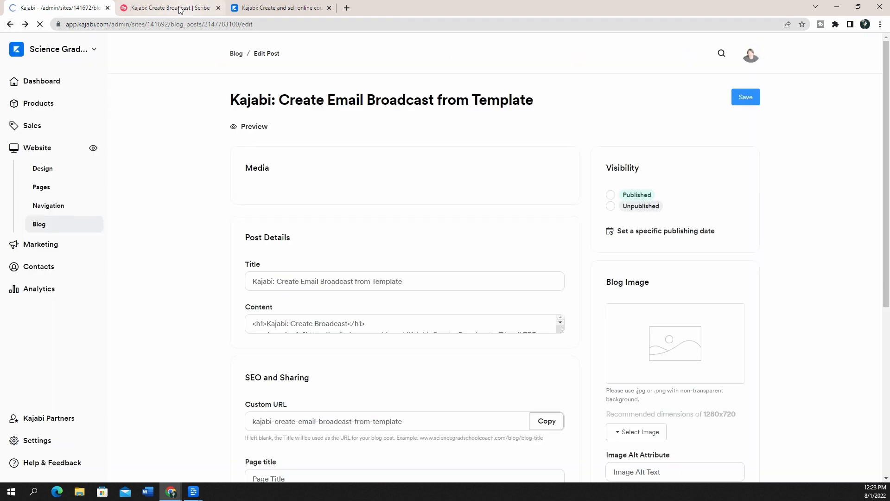
# - Switch to the guide in Scribe and set its smart embed to Large (100% wide) with Show as Scrolling Steps enabled
pyautogui.click(167, 7)
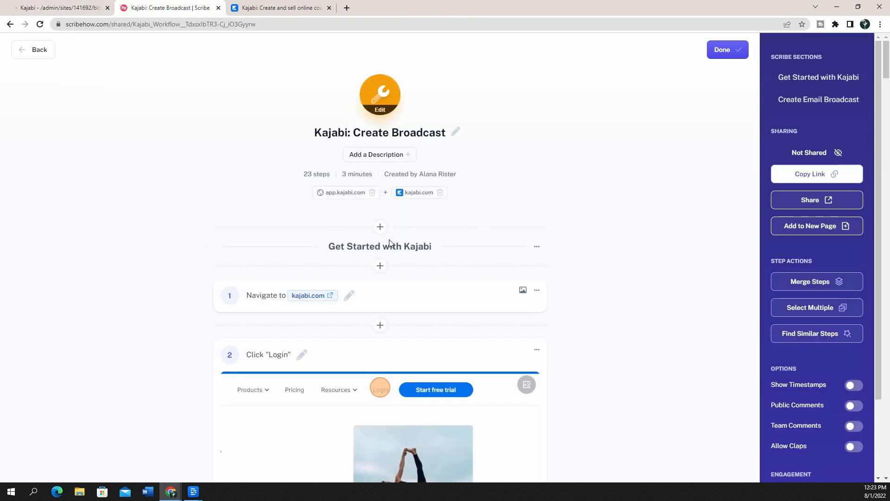
pyautogui.click(811, 201)
pyautogui.click(396, 196)
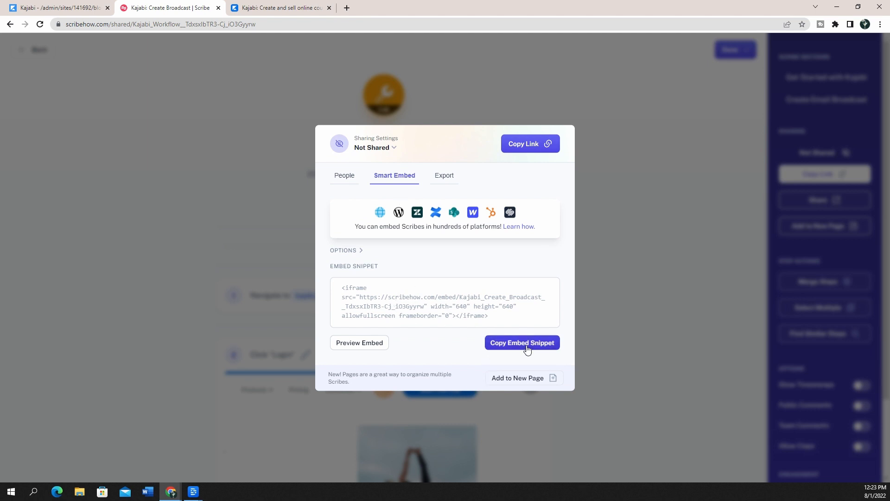
pyautogui.click(355, 250)
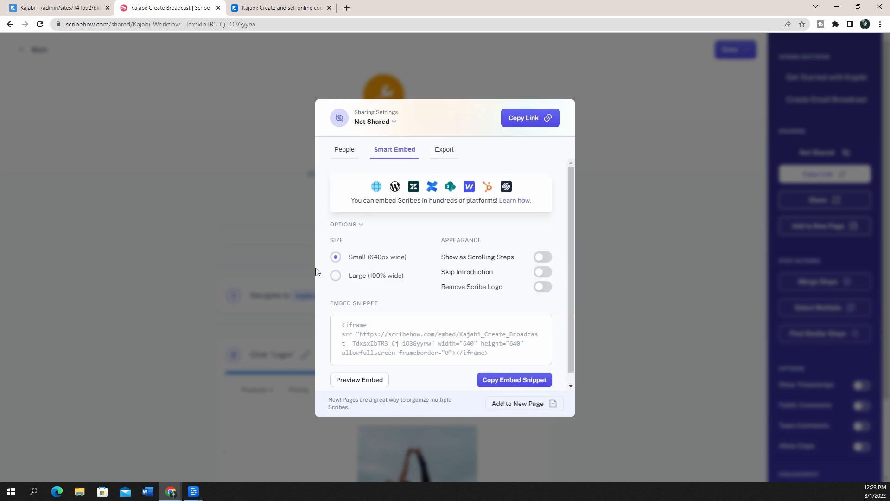
pyautogui.click(344, 277)
pyautogui.click(541, 258)
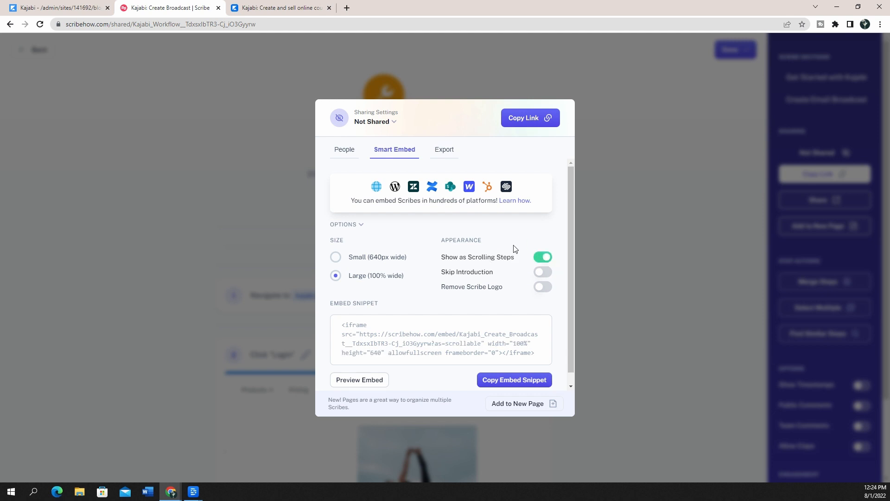
# - Try the Skip Introduction and Remove Scribe Logo embed options, switching each one back off
pyautogui.click(539, 277)
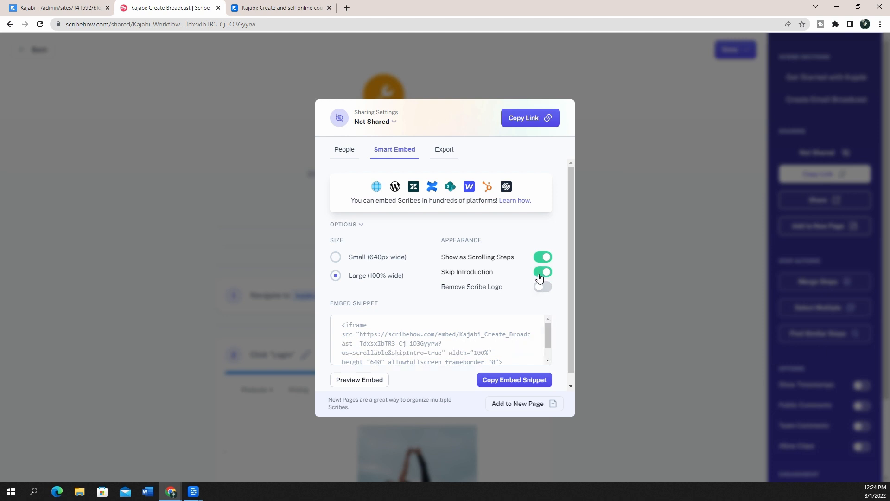
pyautogui.click(539, 277)
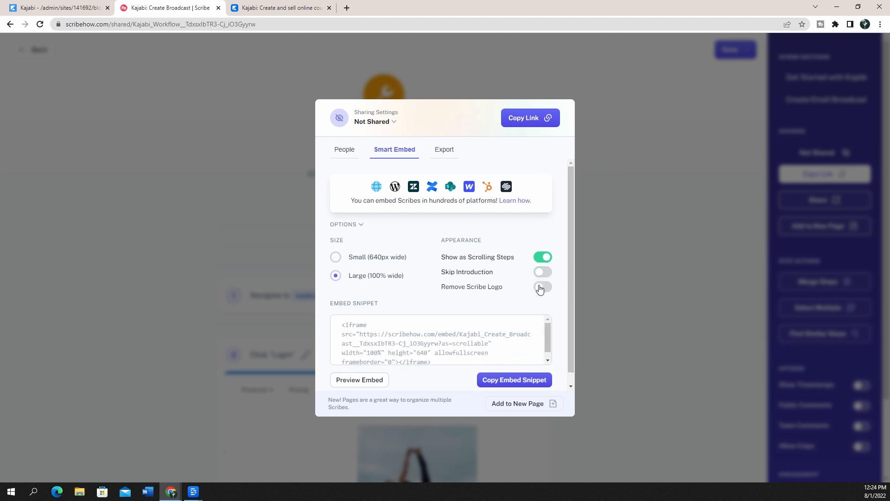
pyautogui.click(541, 287)
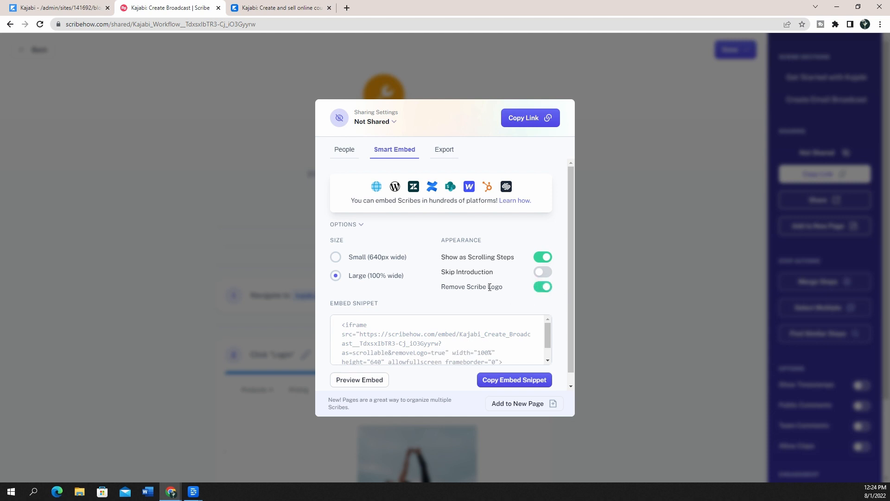
pyautogui.click(542, 287)
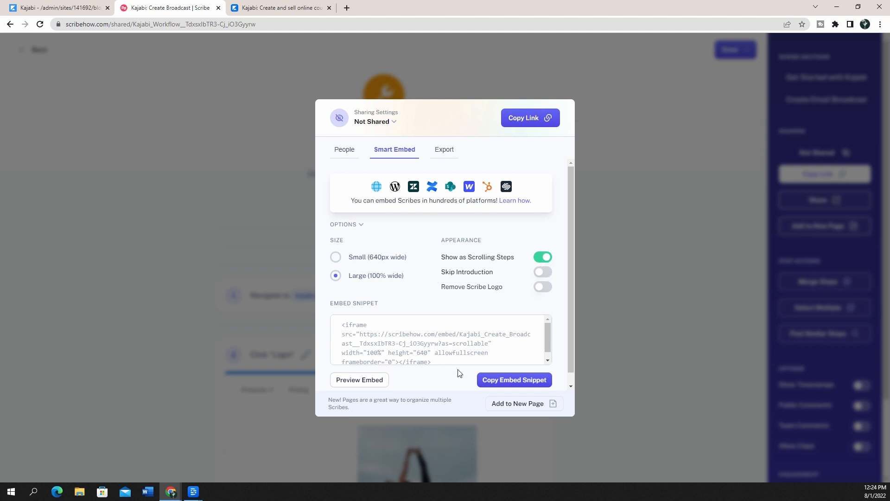
# - Copy the scrolling embed snippet and replace the entire source code of the Kajabi blog post's content with it
pyautogui.click(501, 381)
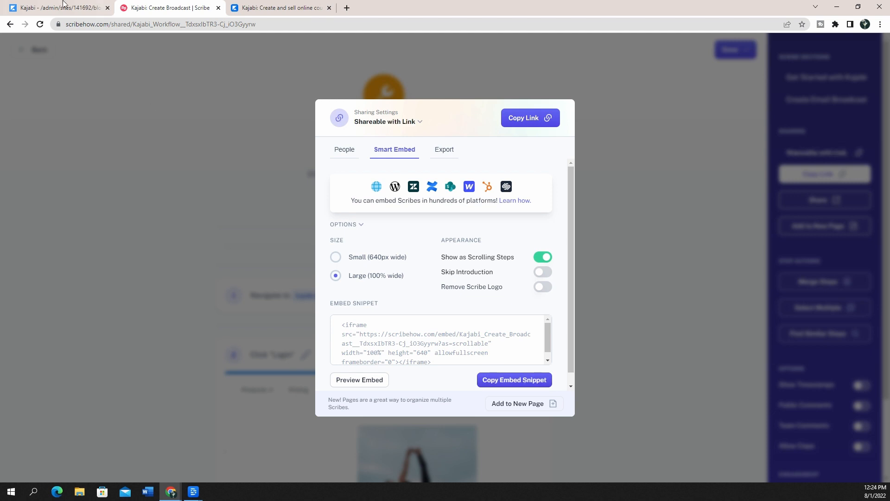
pyautogui.click(63, 4)
pyautogui.scroll(-5, 350, 301)
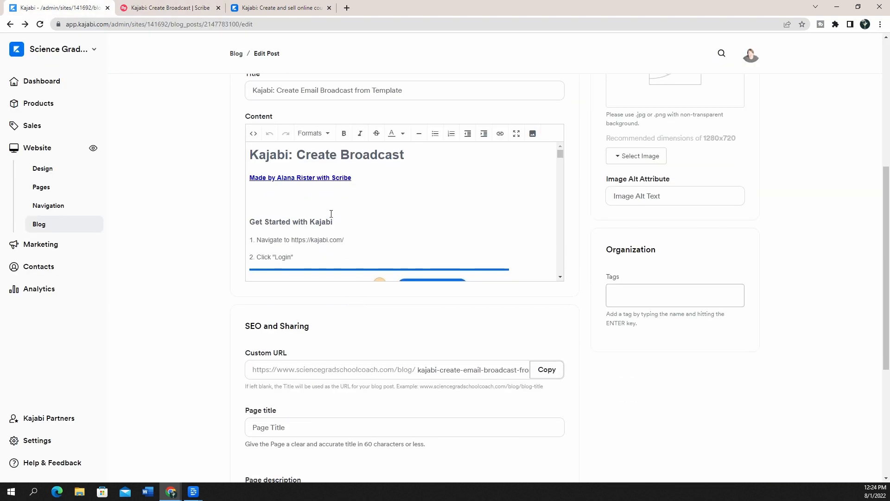
pyautogui.click(253, 133)
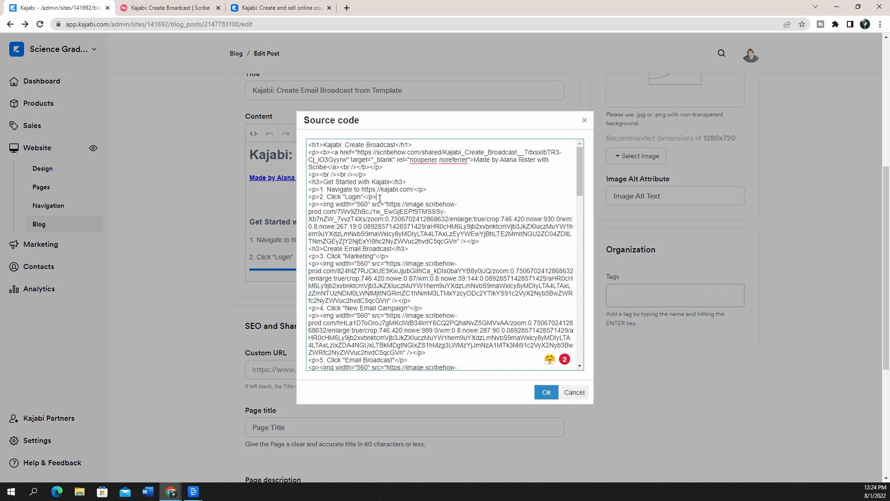
pyautogui.hotkey('ctrl', 'a')
pyautogui.press('BackSpace')
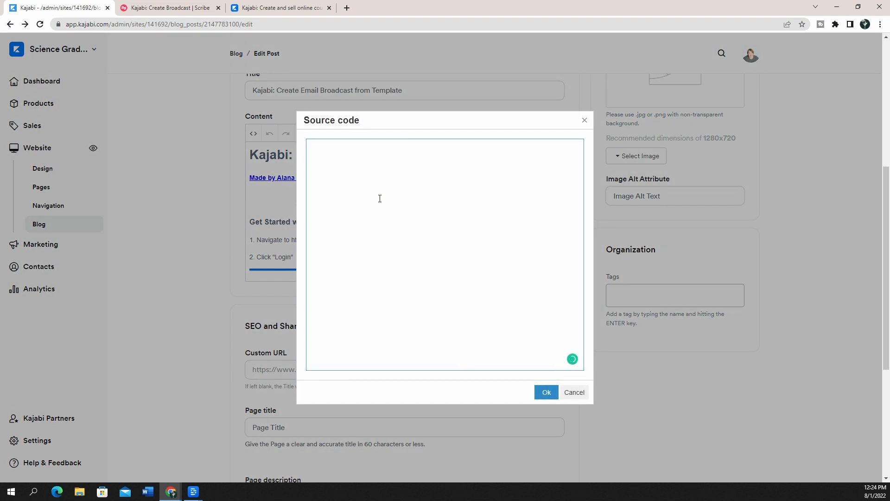
pyautogui.hotkey('ctrl', 'v')
pyautogui.click(546, 391)
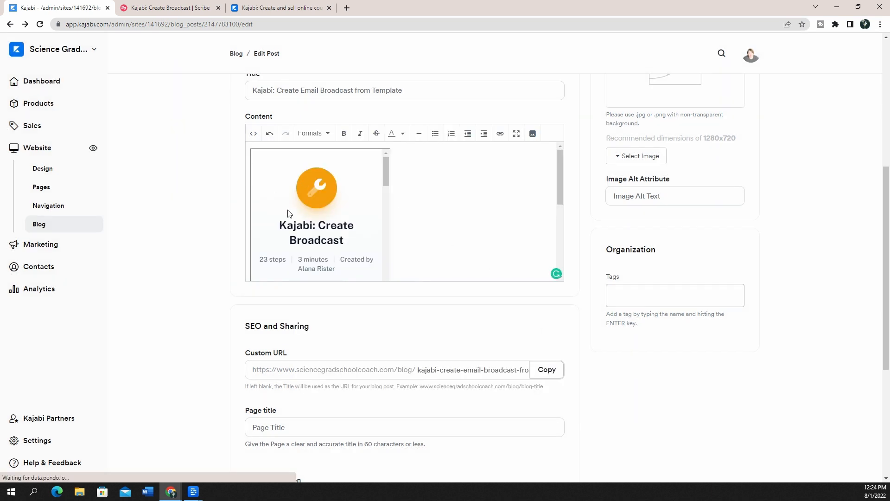
# - Save the blog post with the scrolling embed and open its preview
pyautogui.scroll(6, 521, 209)
pyautogui.click(743, 103)
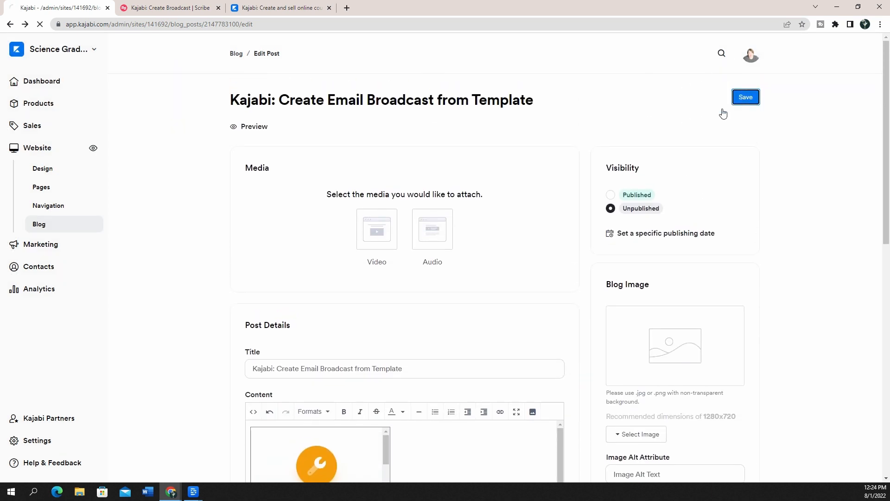
pyautogui.click(256, 127)
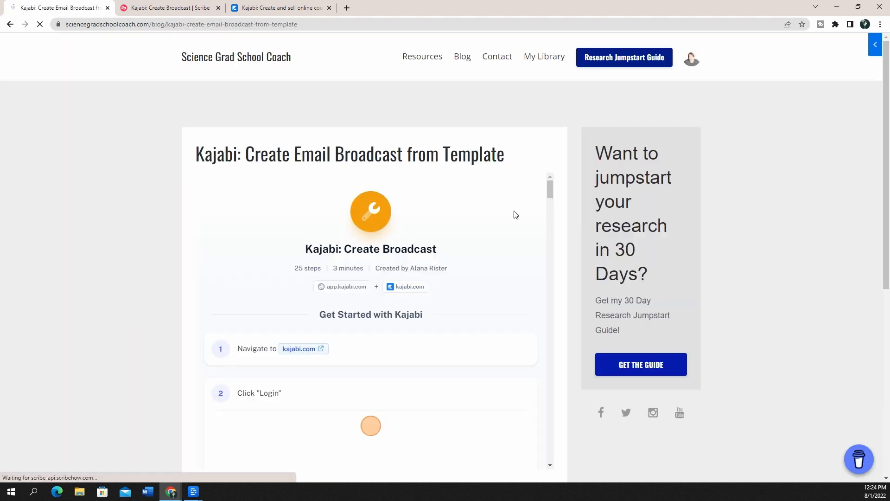
# - Examine the scrolling Scribe embed in the previewed post, from its introduction through the scheduling steps and back to the start
pyautogui.scroll(-8, 513, 212)
pyautogui.scroll(-2, 530, 246)
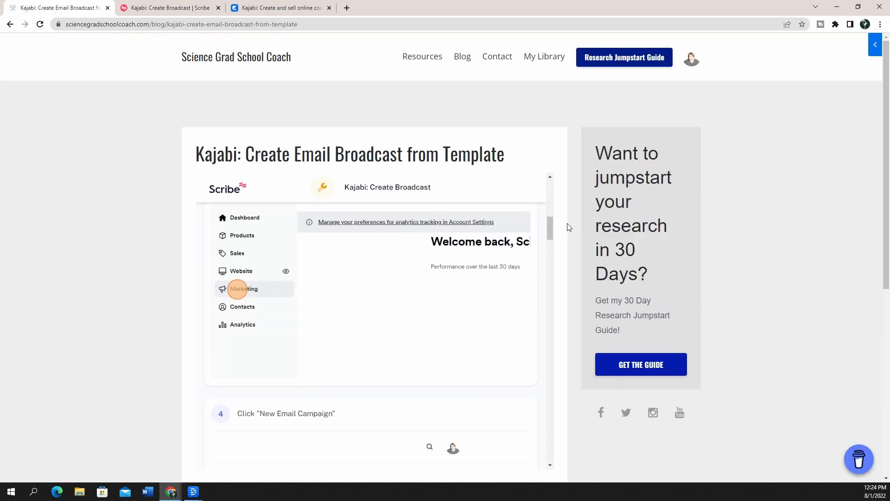
pyautogui.scroll(-4, 566, 225)
pyautogui.scroll(4, 579, 166)
pyautogui.moveTo(551, 225); pyautogui.dragTo(553, 191)
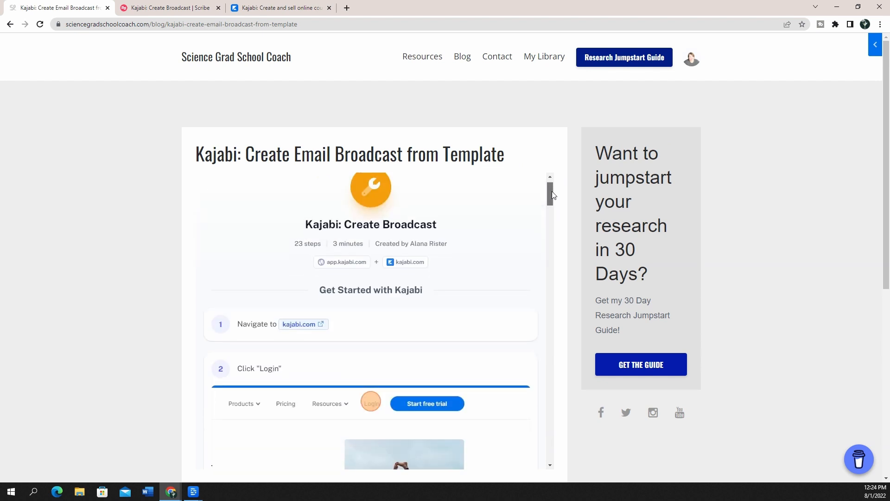
pyautogui.scroll(-2, 418, 228)
pyautogui.scroll(2, 417, 230)
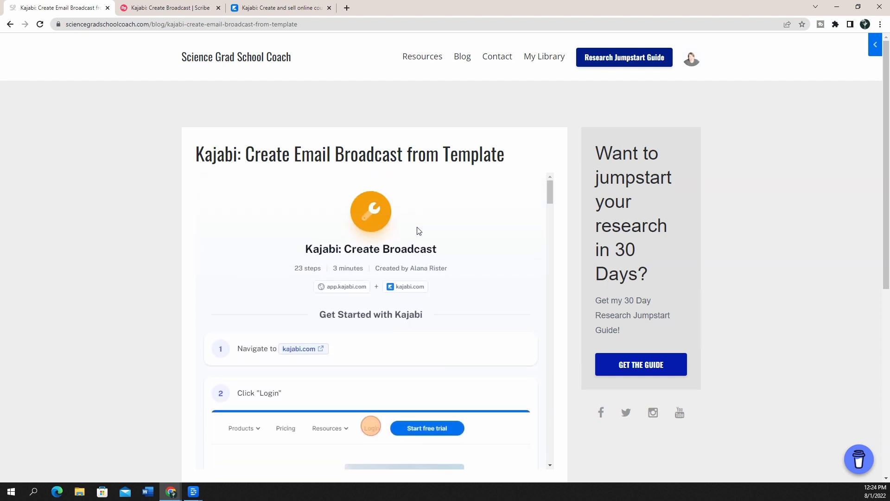
pyautogui.scroll(-6, 428, 237)
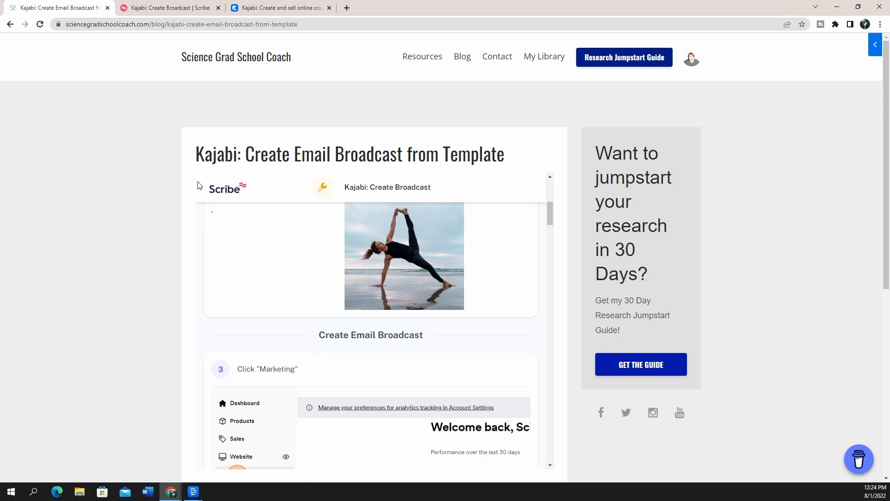
pyautogui.scroll(-1, 407, 244)
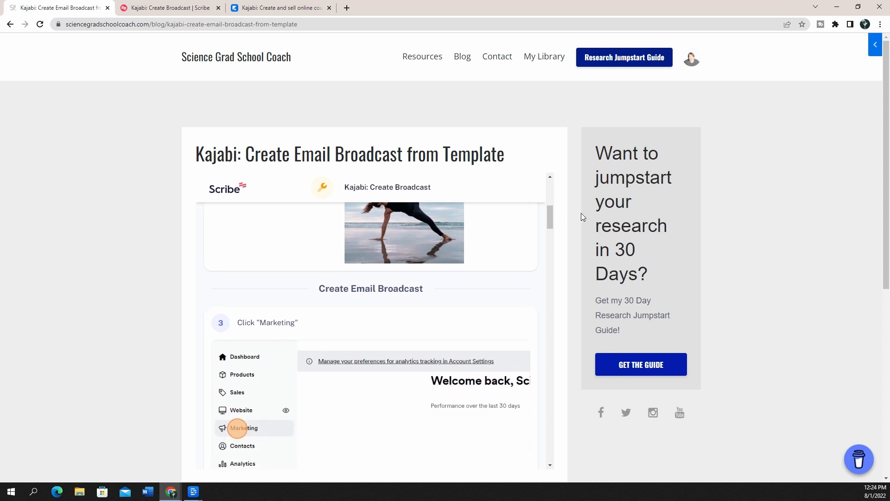
pyautogui.scroll(-4, 580, 214)
pyautogui.scroll(3, 567, 163)
pyautogui.scroll(-10, 482, 285)
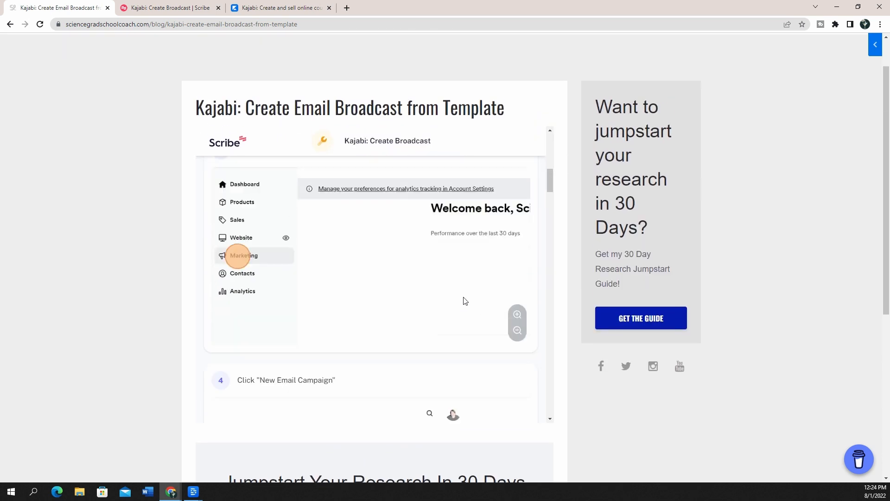
pyautogui.scroll(-7, 286, 222)
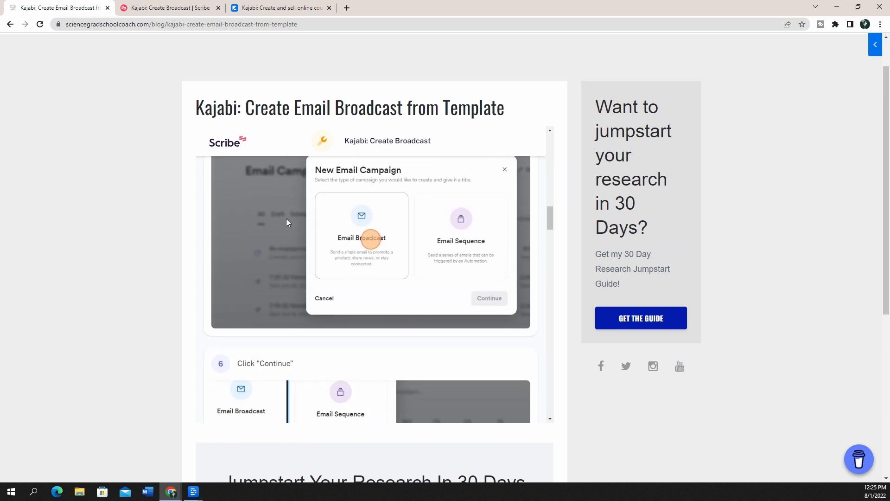
pyautogui.scroll(-6, 408, 272)
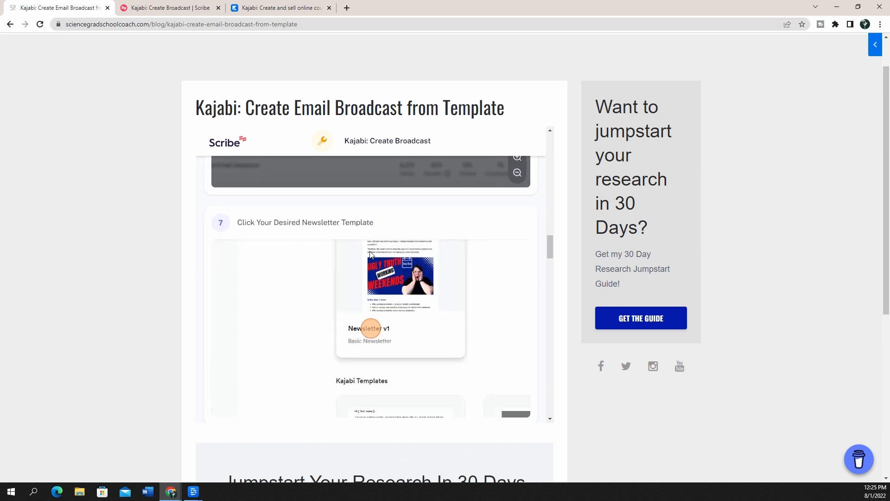
pyautogui.scroll(-12, 295, 355)
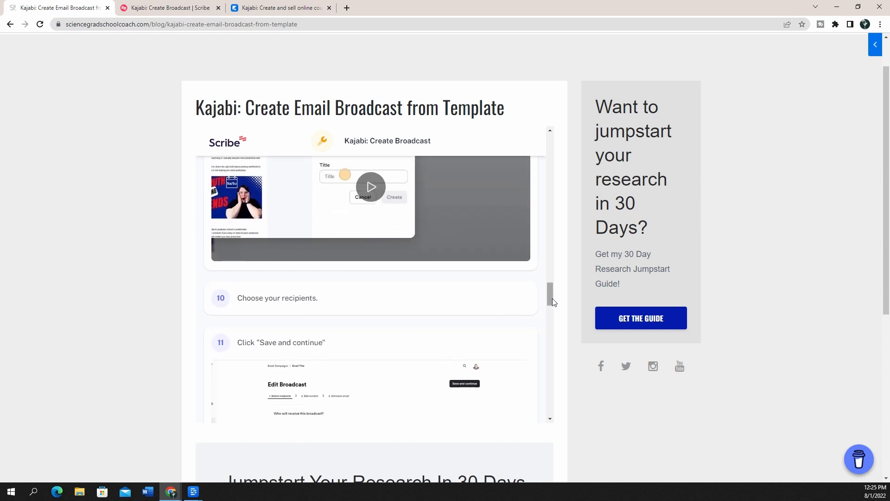
pyautogui.moveTo(551, 298); pyautogui.dragTo(548, 363)
pyautogui.scroll(-8, 551, 389)
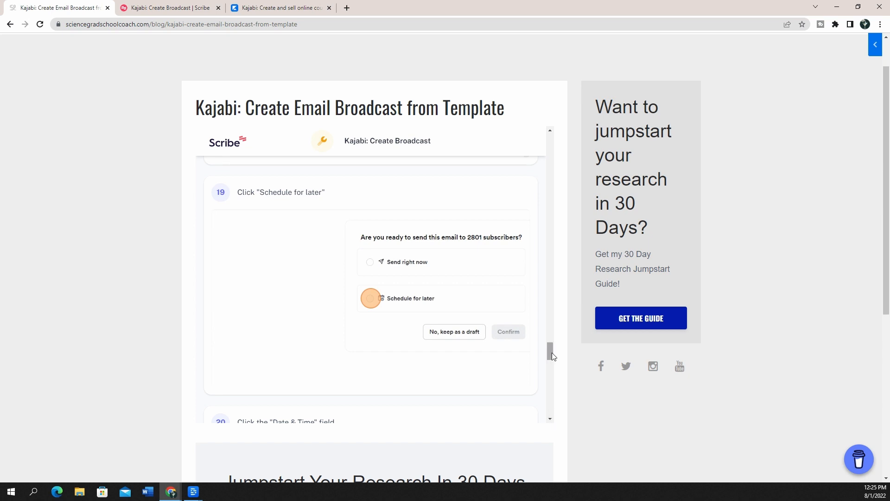
pyautogui.moveTo(552, 355); pyautogui.dragTo(527, 139)
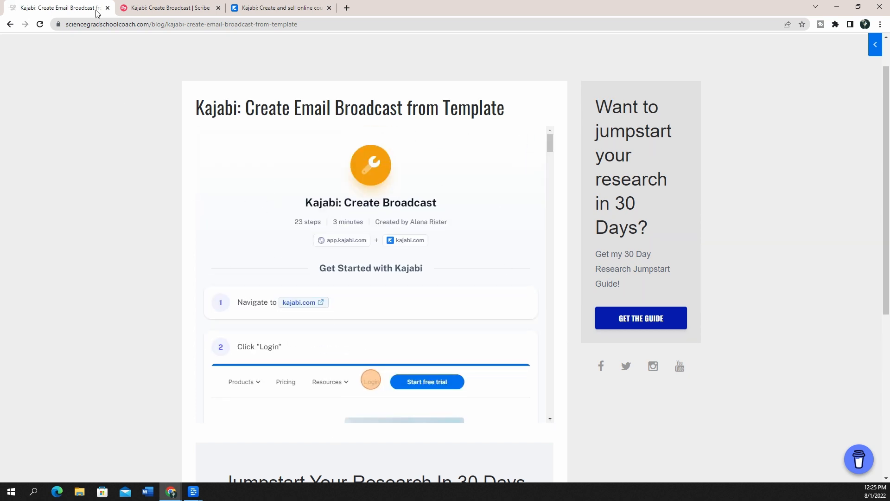
# - Disable Show as Scrolling Steps in Scribe's smart embed and replace the Kajabi post's source code with the newly copied snippet
pyautogui.click(167, 8)
pyautogui.click(542, 257)
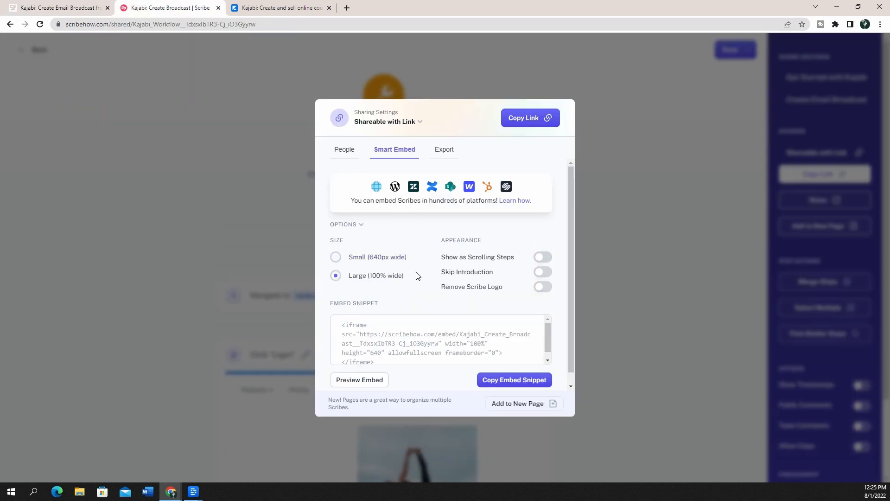
pyautogui.click(533, 380)
pyautogui.click(56, 8)
pyautogui.click(10, 24)
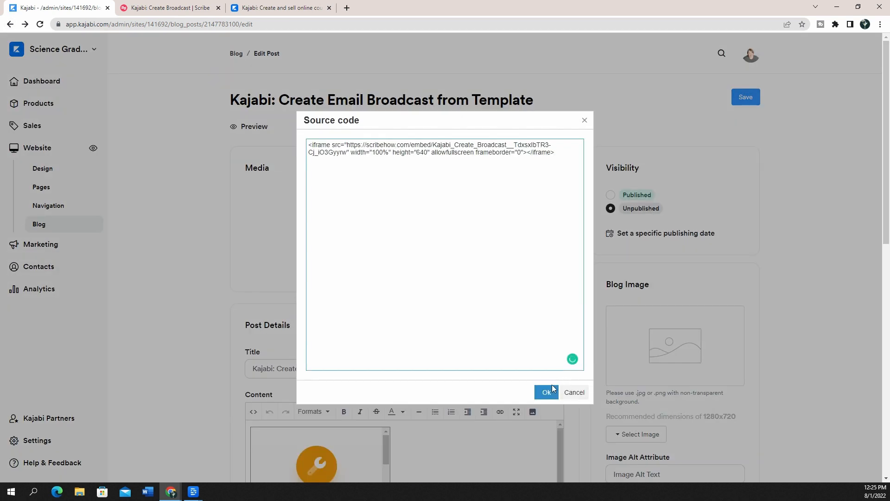
pyautogui.click(548, 392)
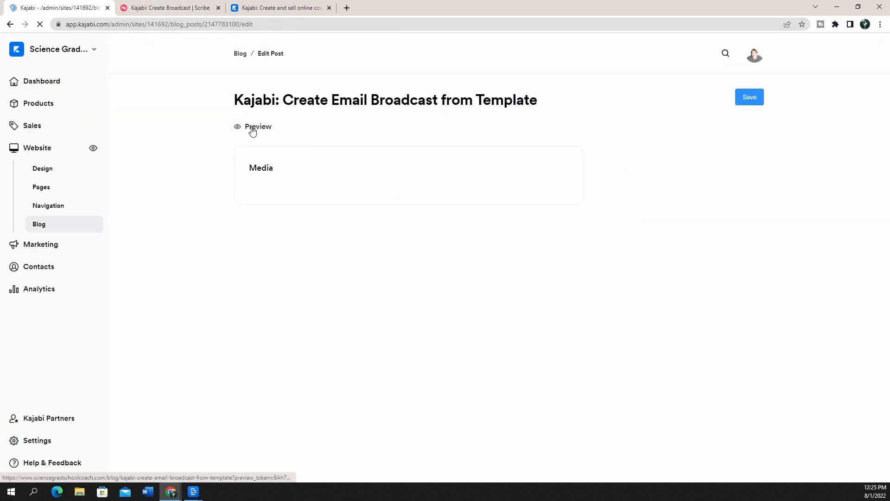
# - Preview the updated blog post and page through the embedded guide from its introduction to step 6
pyautogui.click(250, 127)
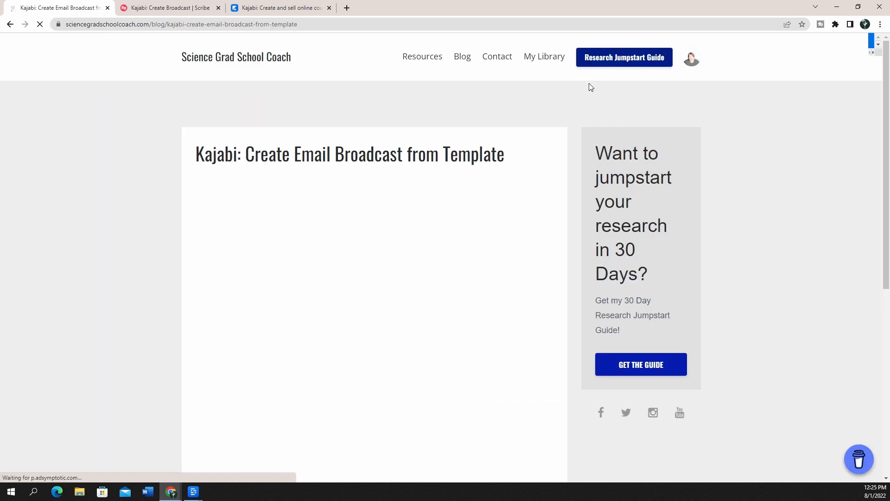
pyautogui.scroll(-2, 408, 232)
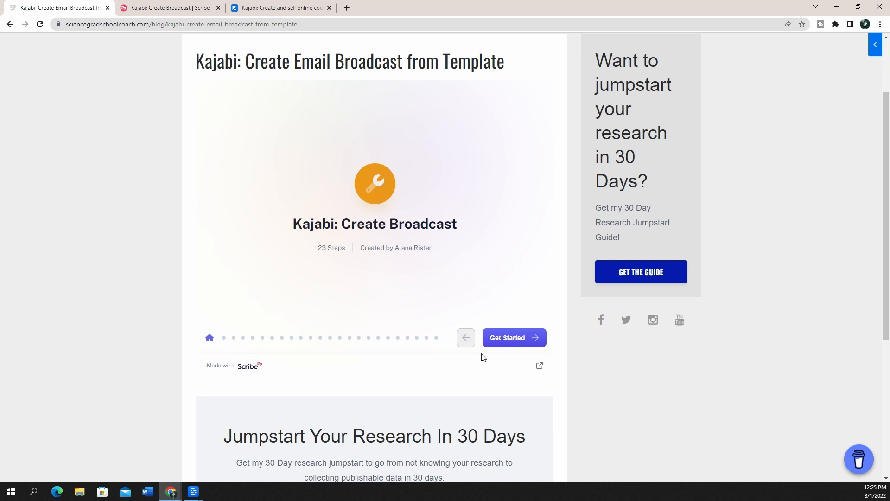
pyautogui.click(529, 339)
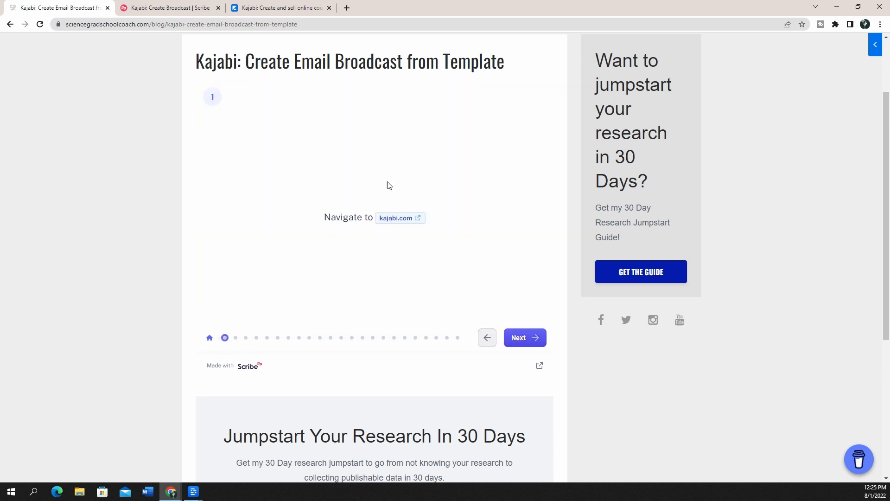
pyautogui.click(525, 343)
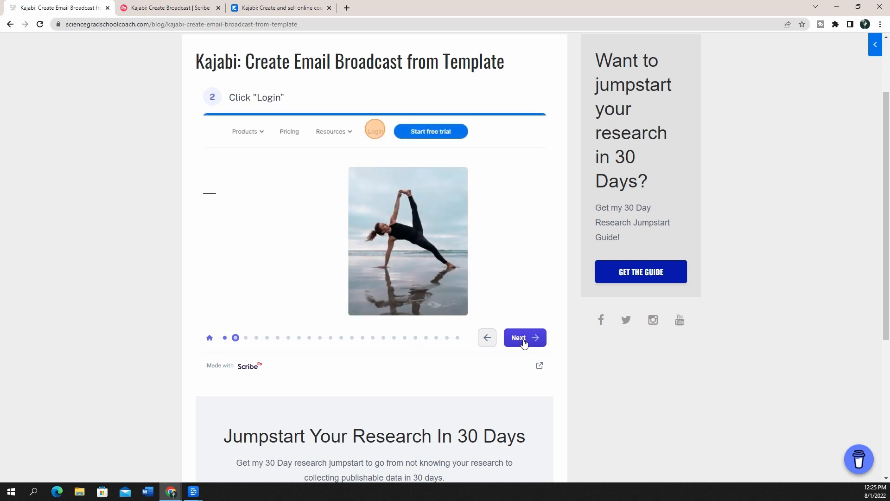
pyautogui.click(524, 342)
pyautogui.click(524, 342)
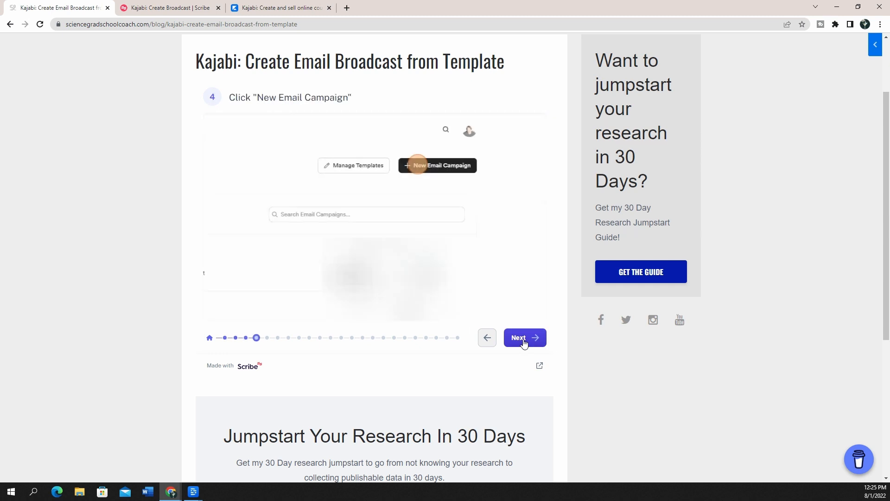
pyautogui.click(524, 342)
pyautogui.click(524, 342)
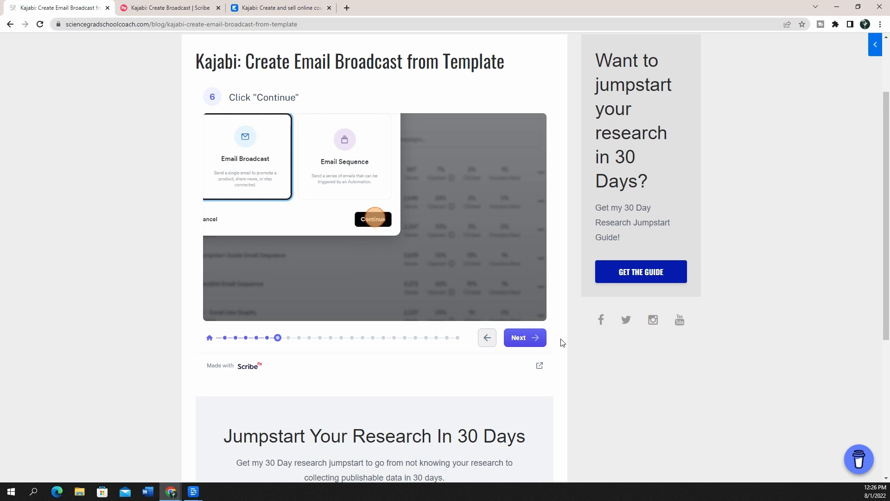
# - Page through the embedded guide in the blog post from step 6 to step 11
pyautogui.click(537, 339)
pyautogui.click(539, 339)
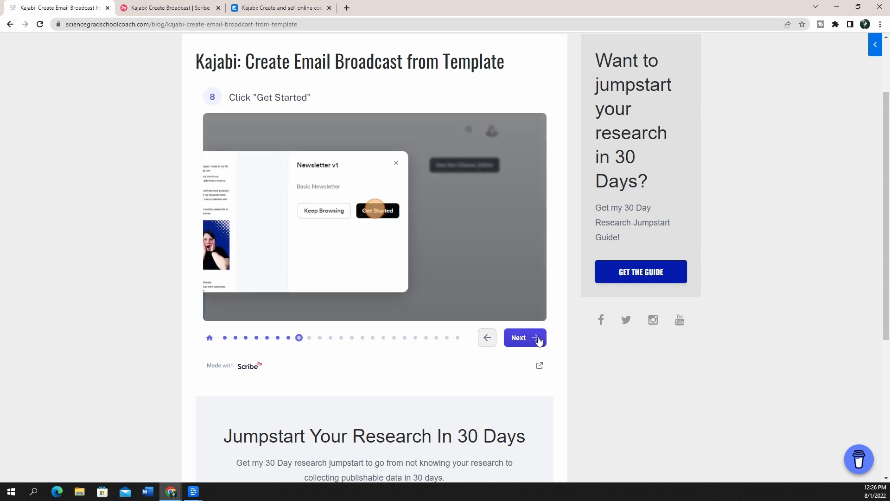
pyautogui.click(538, 339)
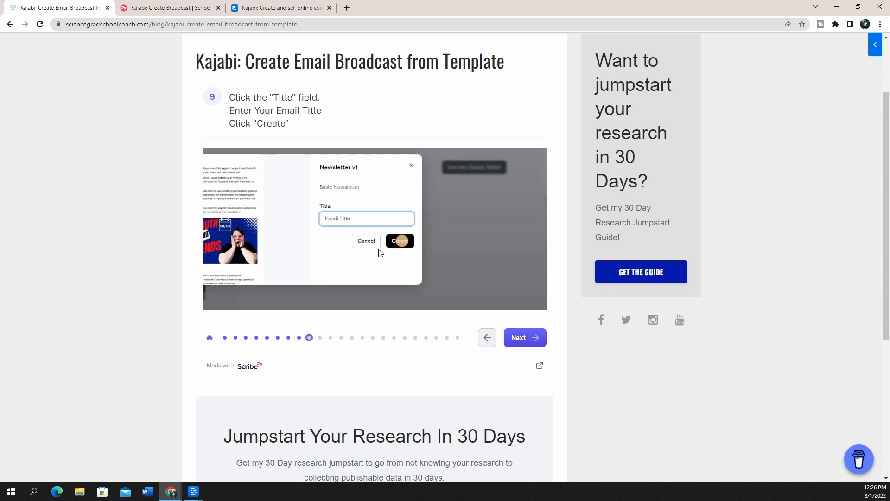
pyautogui.click(530, 341)
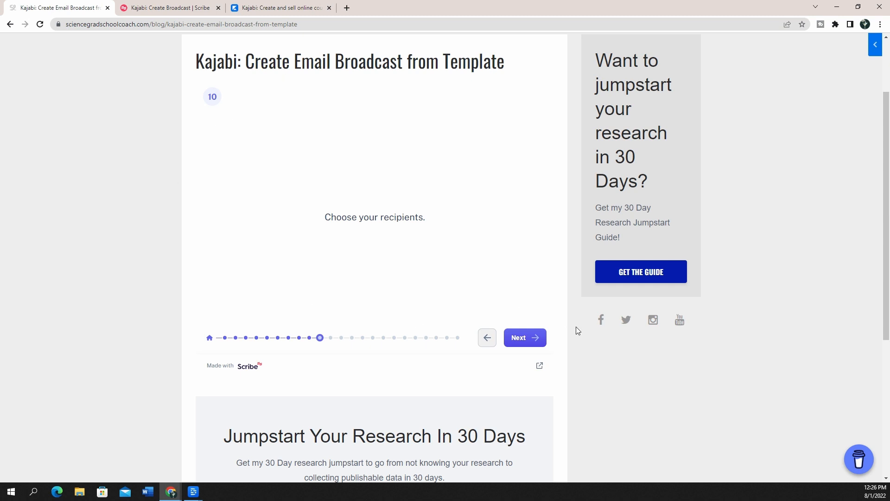
pyautogui.click(533, 338)
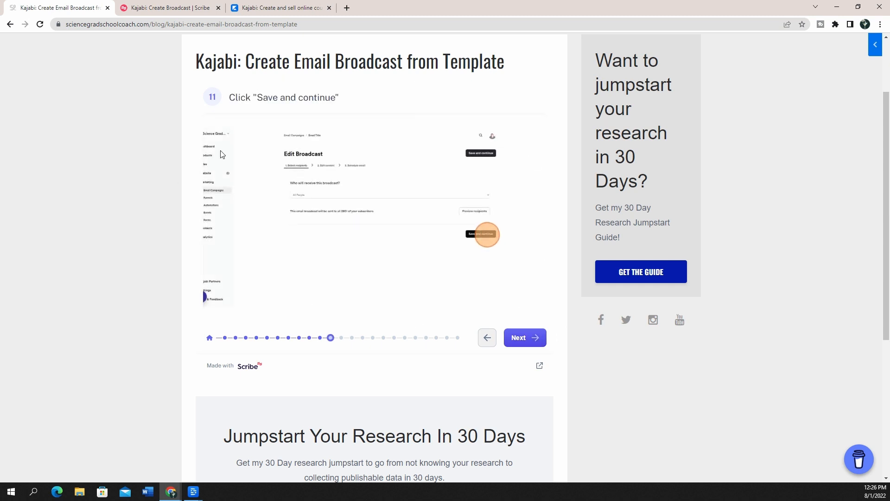
# - Switch back to the Scribe guide's sharing settings and display its export options
pyautogui.click(152, 8)
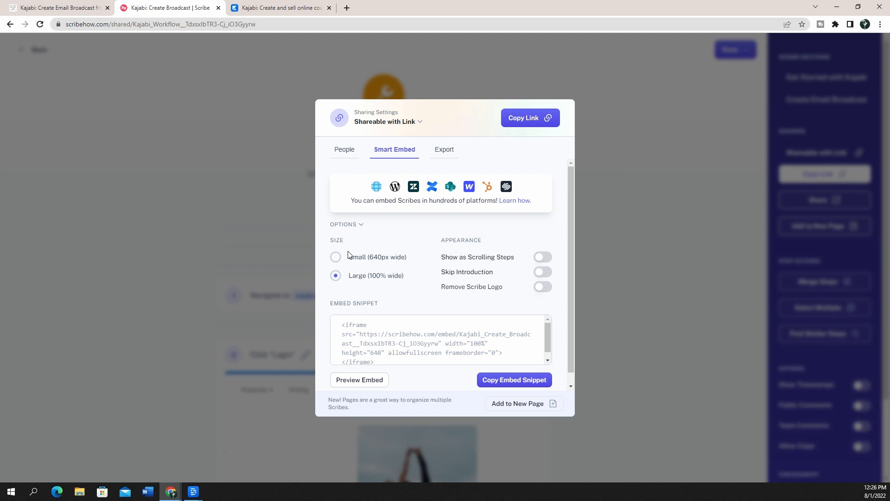
pyautogui.click(440, 154)
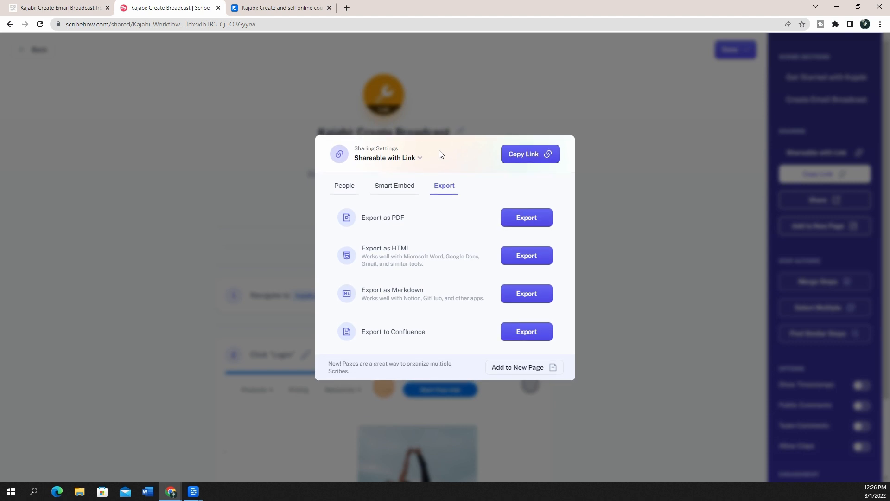